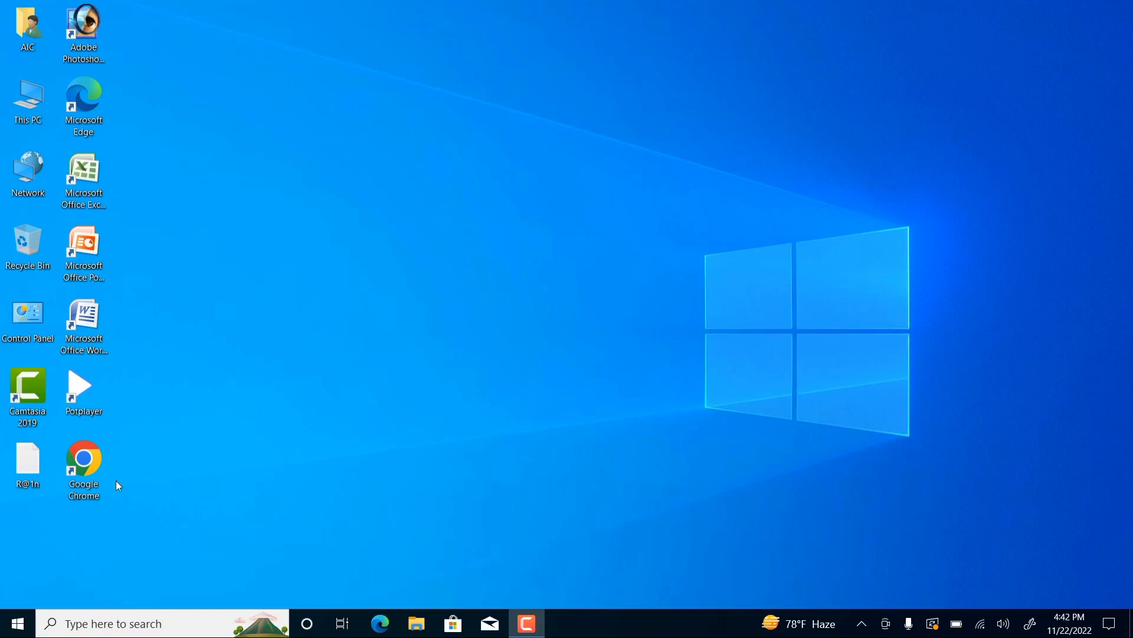
- Open Google Chrome in a maximized window and go to youtube.com
{"action": "double_click", "coordinate": [83, 465]}
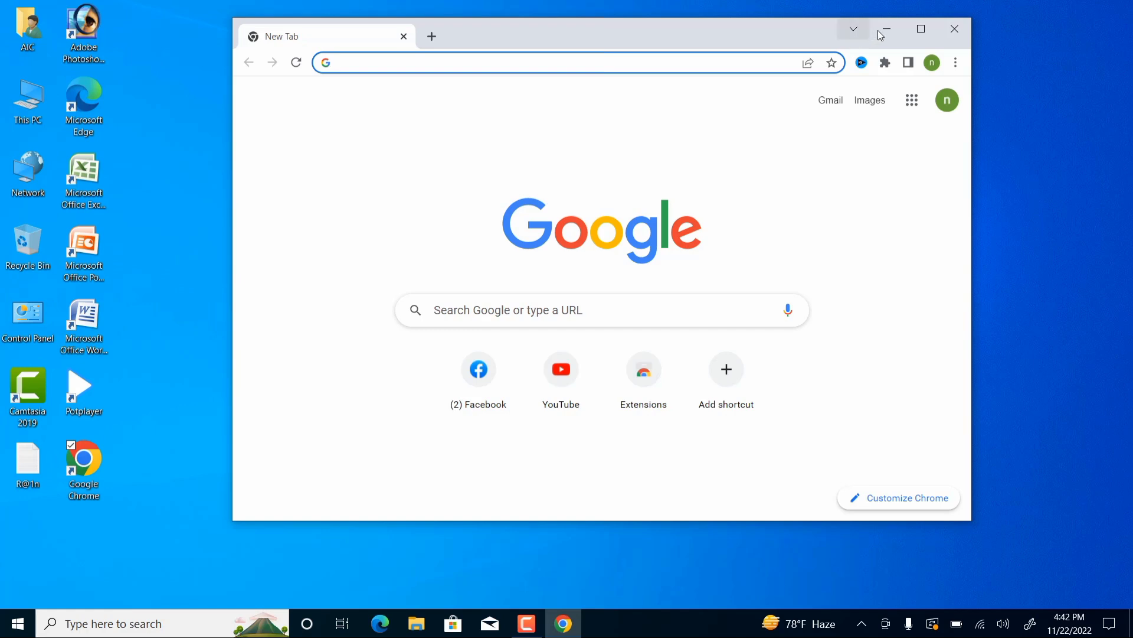
{"action": "left_click", "coordinate": [921, 28]}
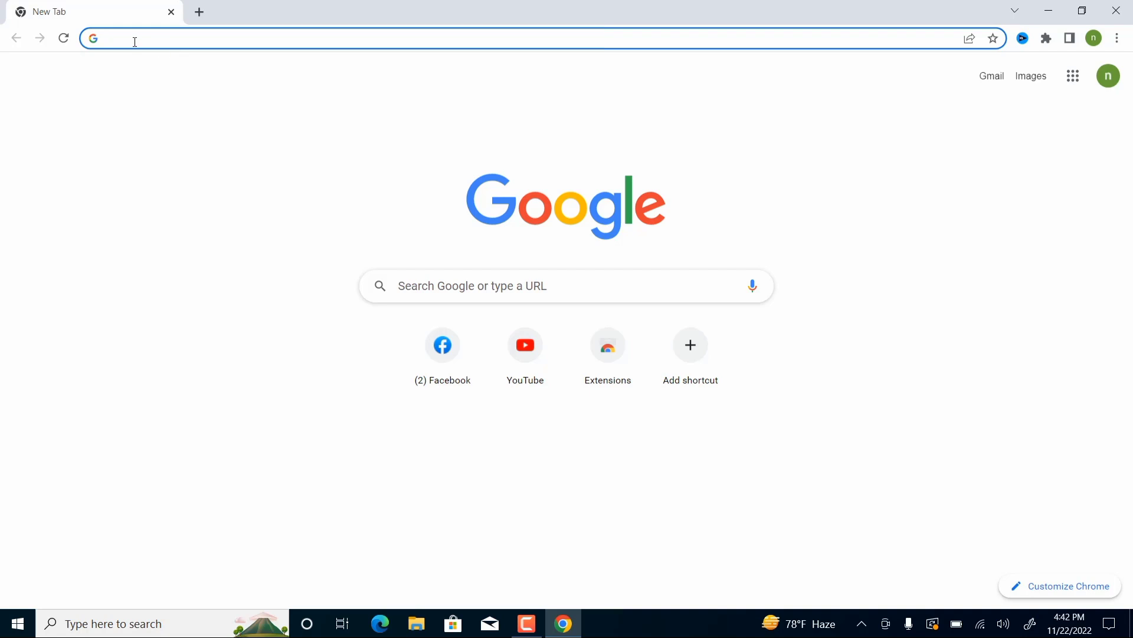
{"action": "type", "text": "youtube.com"}
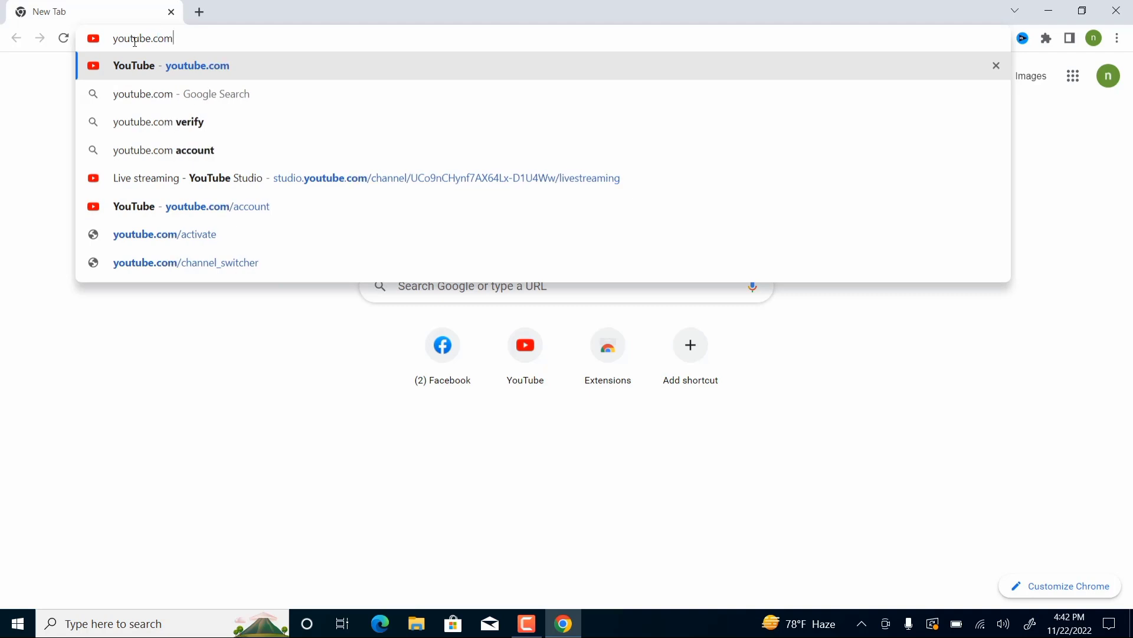
{"action": "key", "text": "Return"}
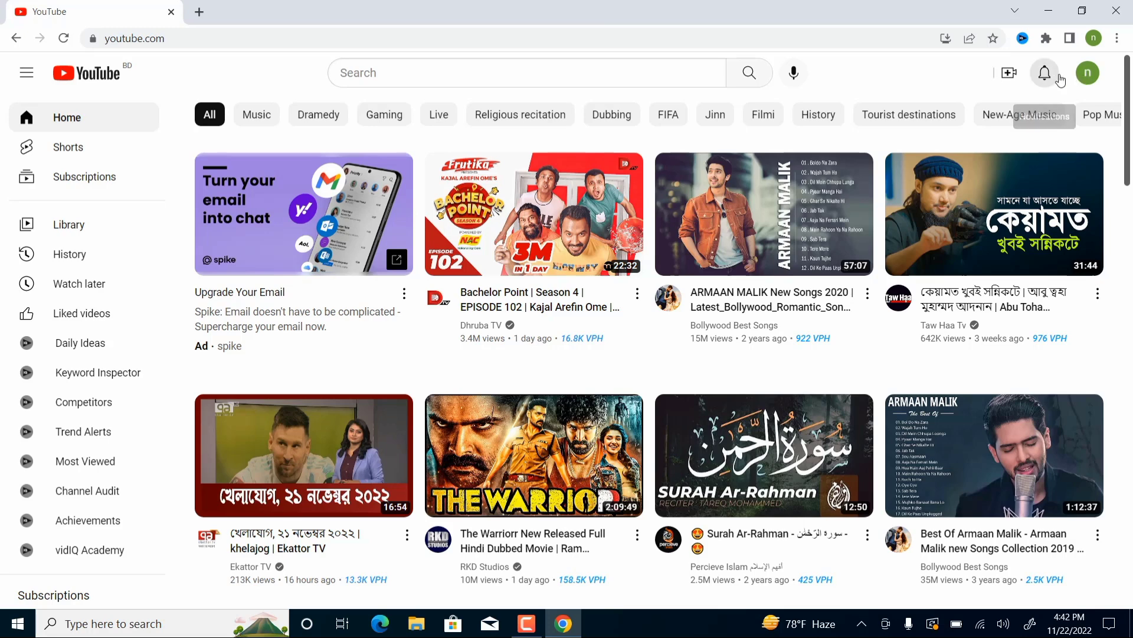
- Check which channels are listed under the signed-in account's switch-account options, then close the list
{"action": "left_click", "coordinate": [1086, 74]}
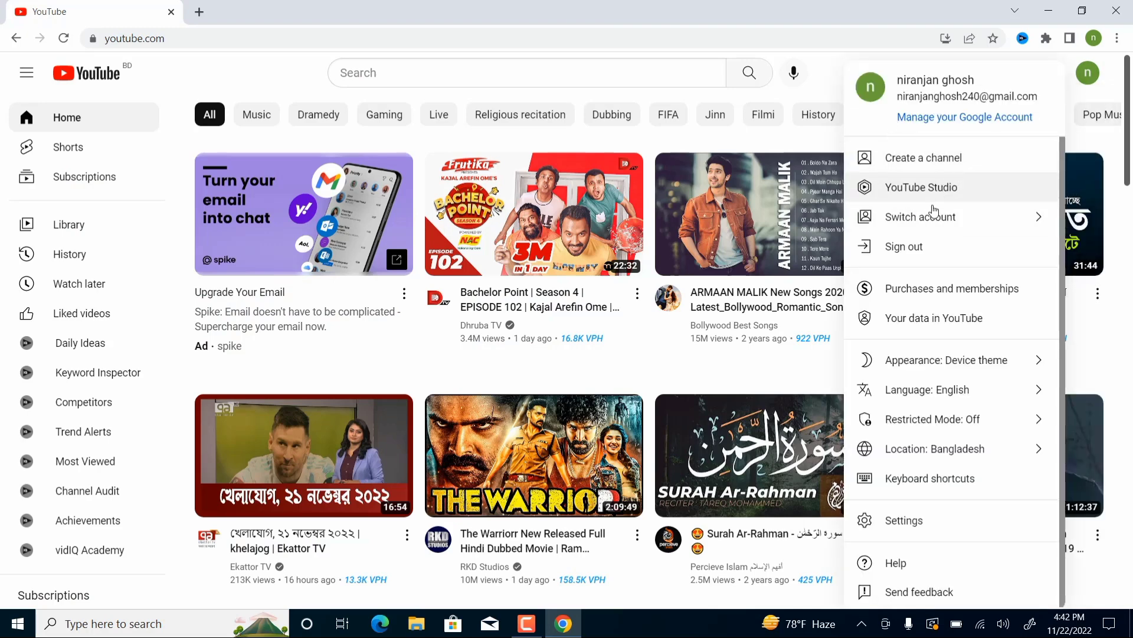
{"action": "left_click", "coordinate": [983, 216]}
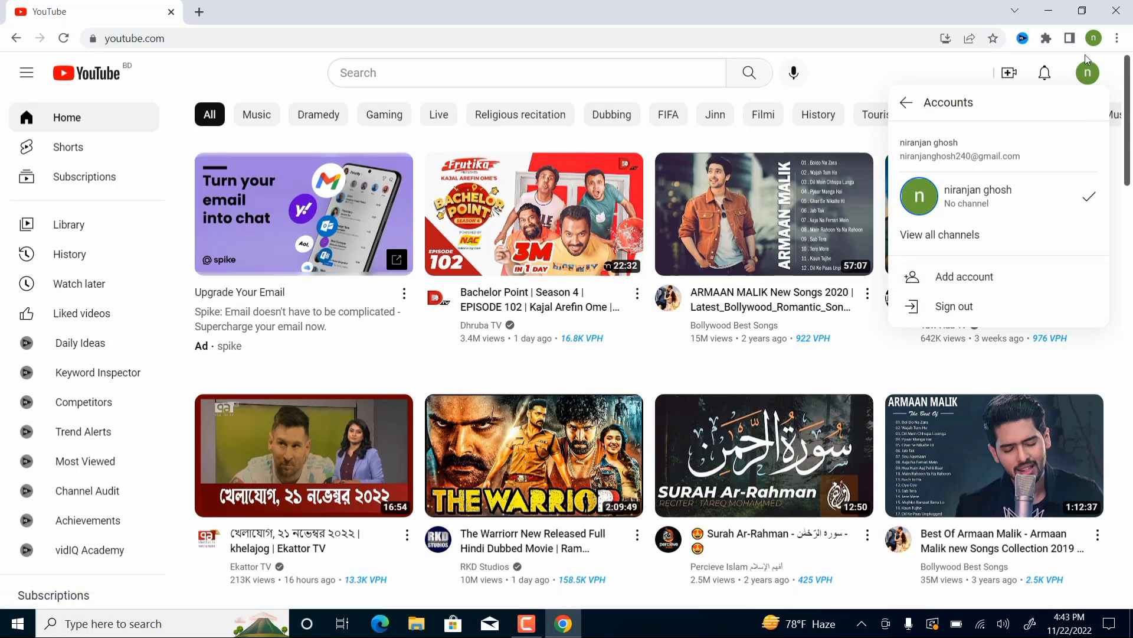
{"action": "left_click", "coordinate": [1085, 77]}
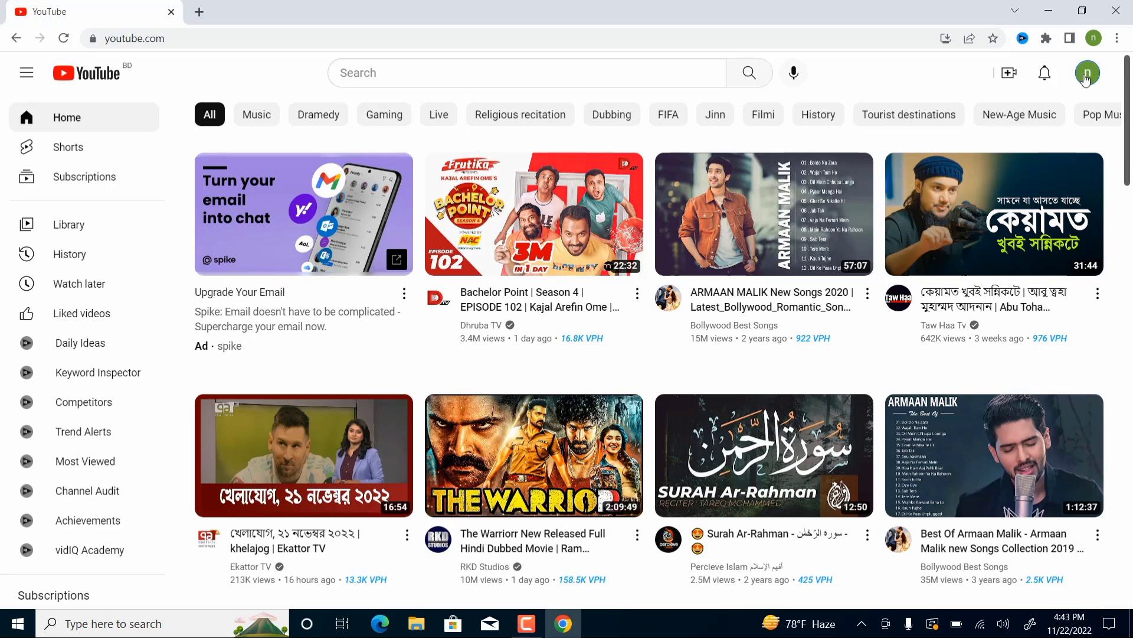
{"action": "left_click", "coordinate": [201, 12]}
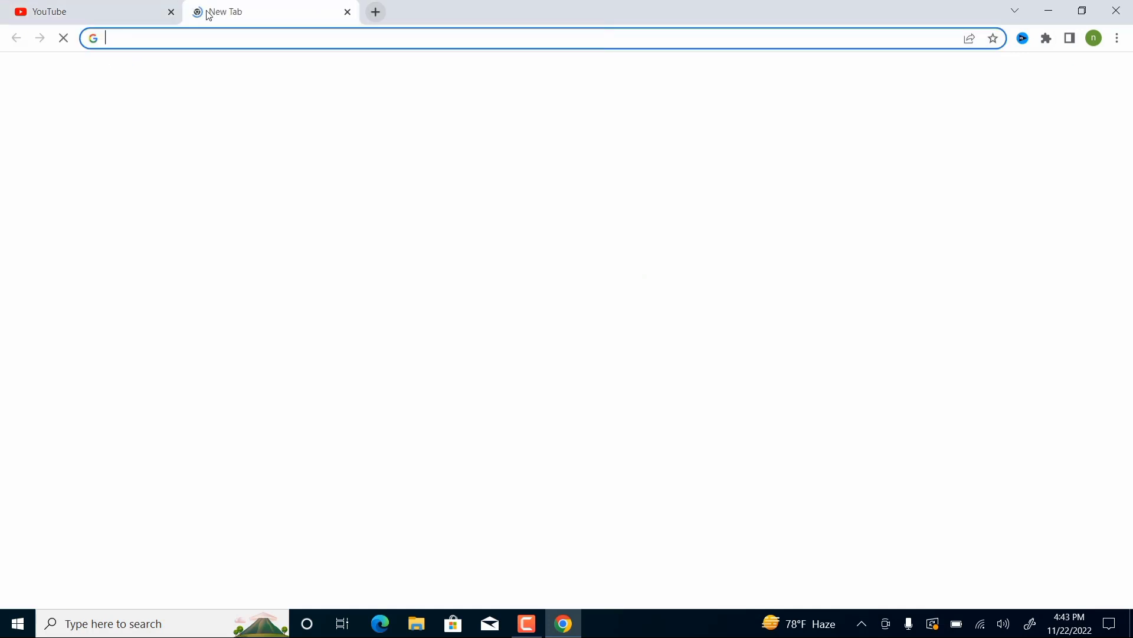
{"action": "right_click", "coordinate": [216, 42]}
{"action": "left_click", "coordinate": [269, 140]}
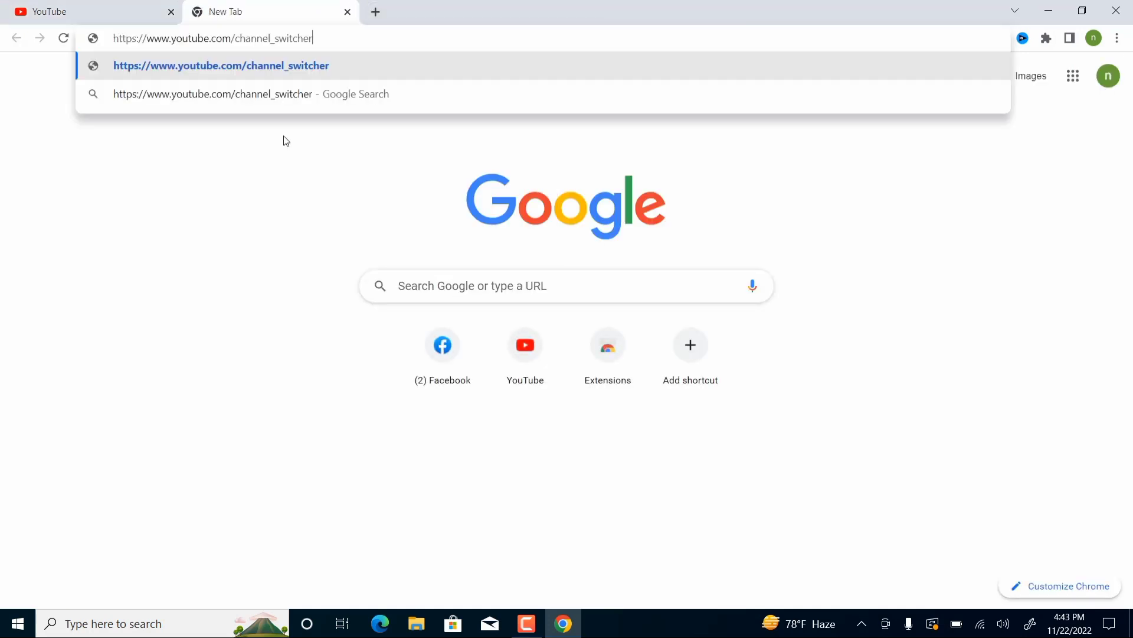
{"action": "key", "text": "Return"}
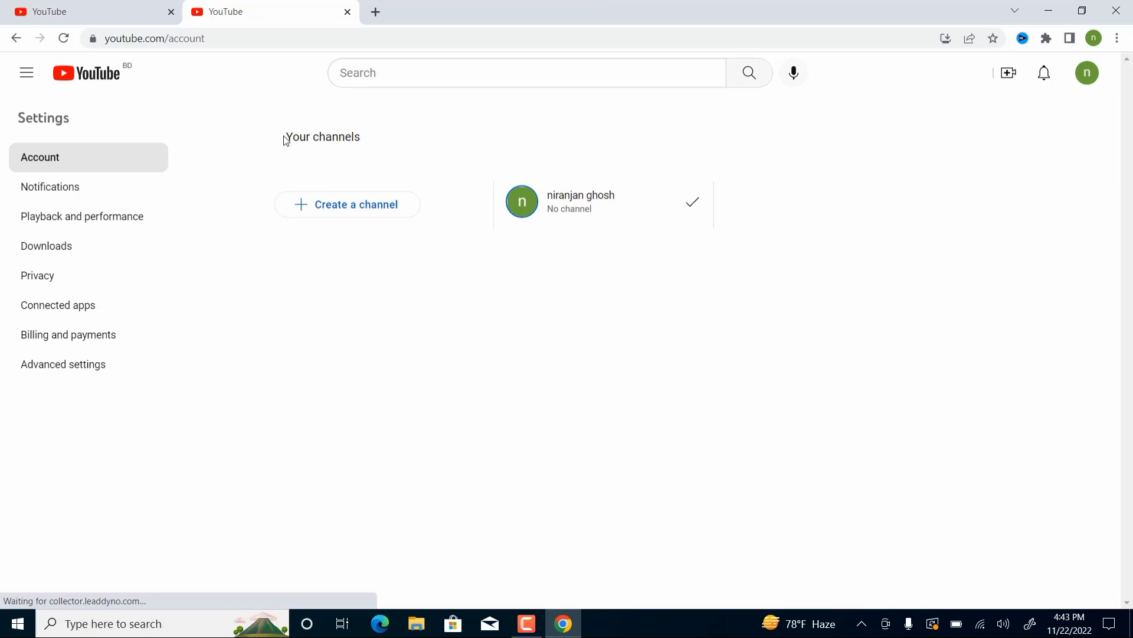
- Recheck the account's channel list on the YouTube home page, then return to the Your channels page
{"action": "left_click", "coordinate": [89, 12]}
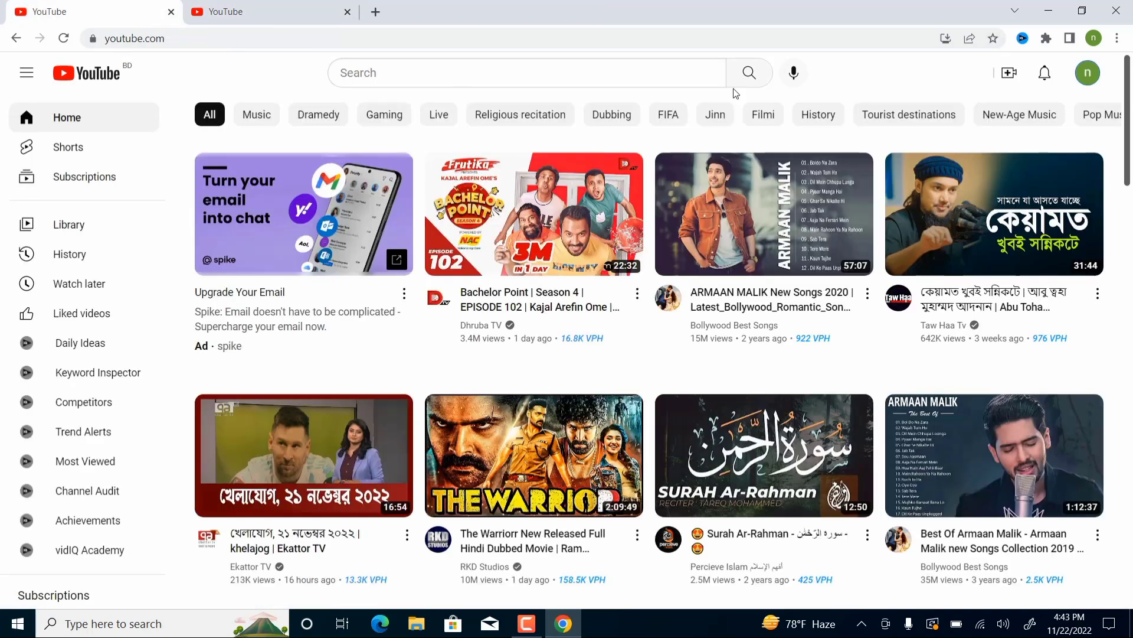
{"action": "left_click", "coordinate": [1089, 75]}
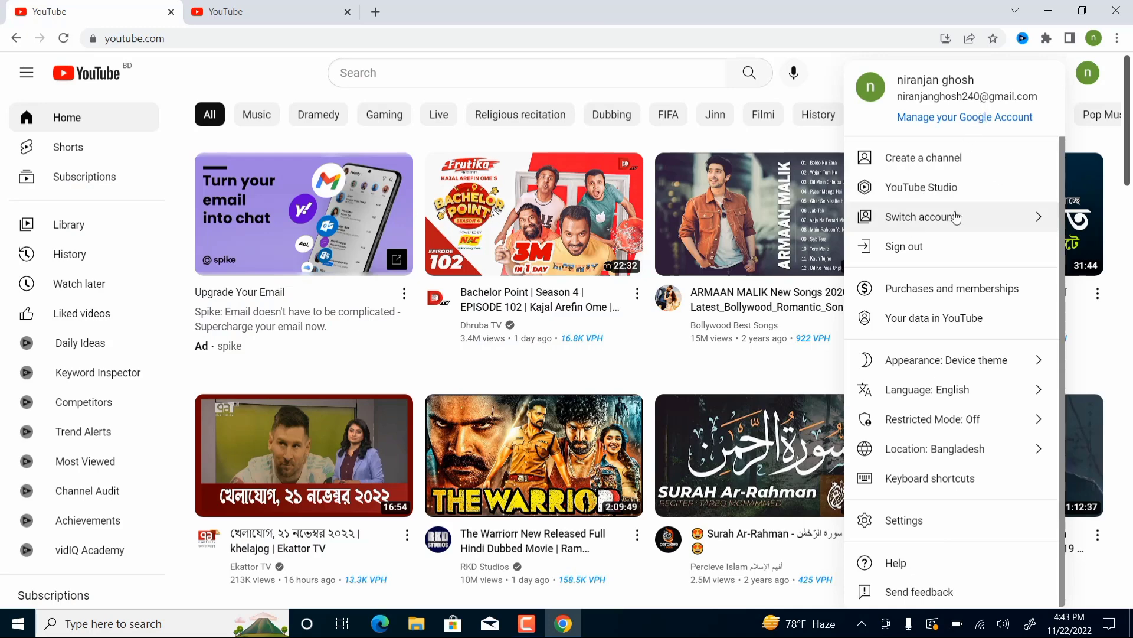
{"action": "left_click", "coordinate": [935, 220]}
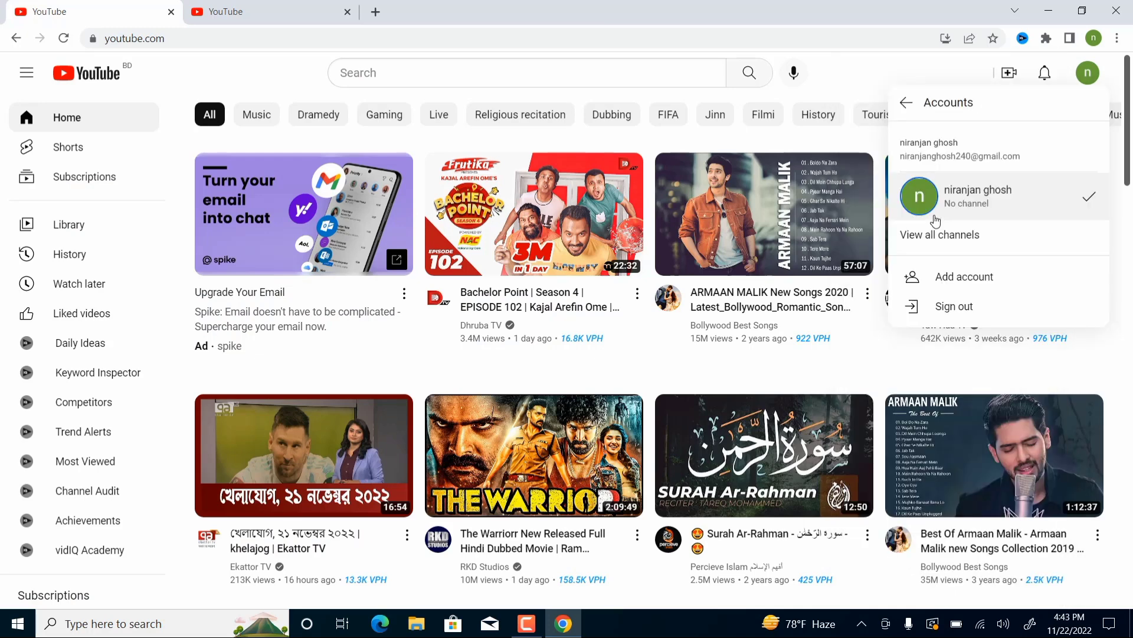
{"action": "left_click", "coordinate": [285, 8]}
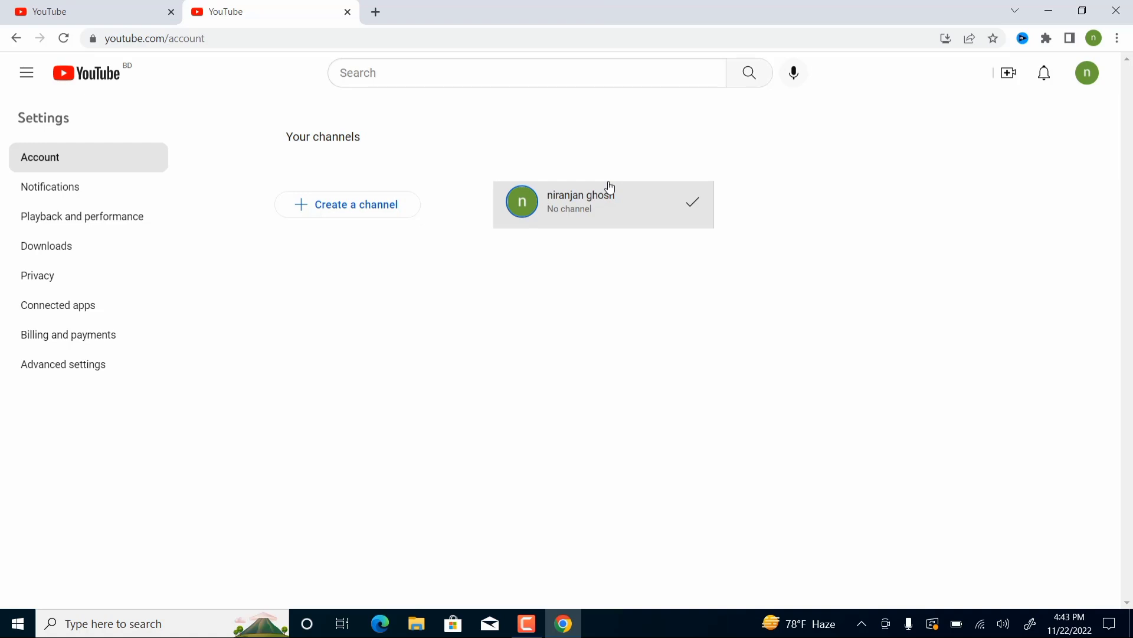
- Create a new channel named "BD IT ULTRA", accepting the acknowledgement about creating a new Google Account
{"action": "left_click", "coordinate": [380, 211]}
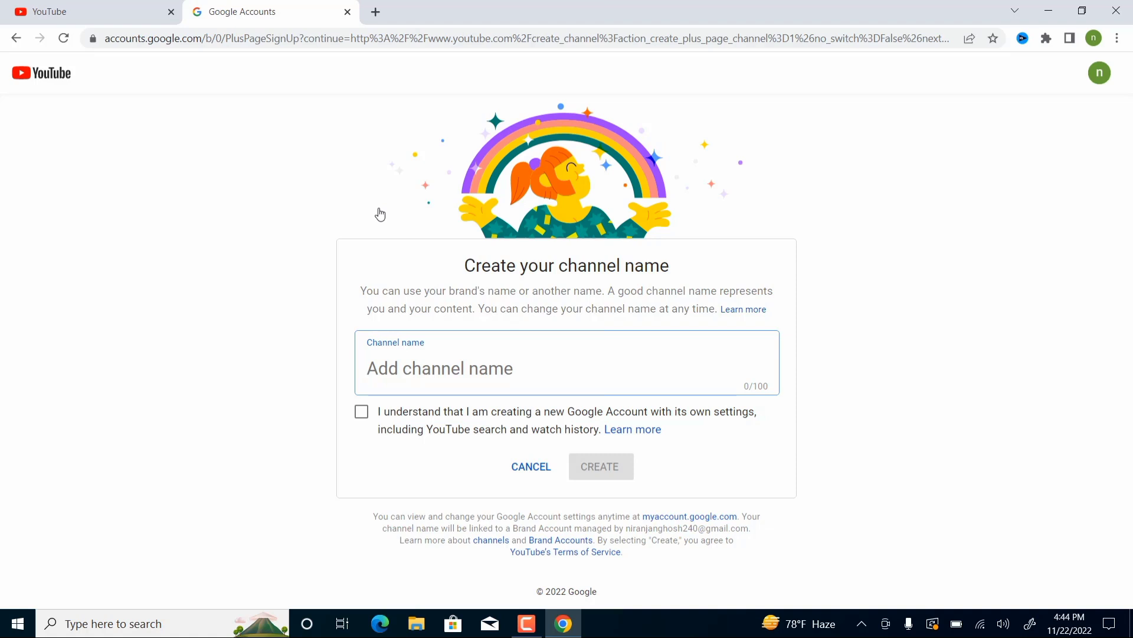
{"action": "type", "text": "BD IT"}
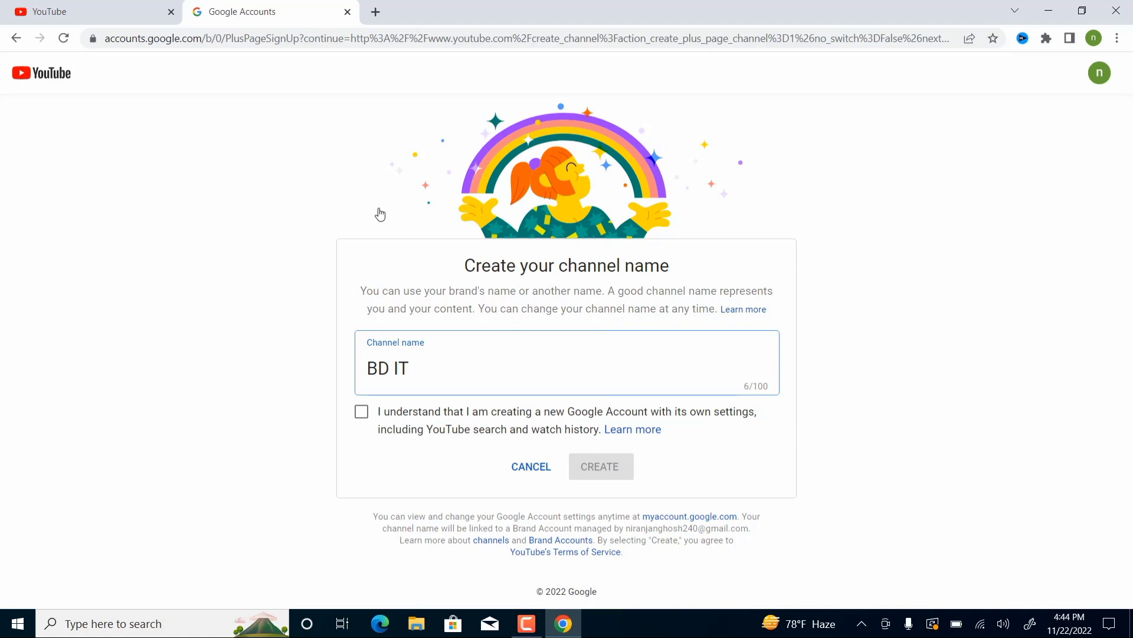
{"action": "type", "text": " ULTRA"}
{"action": "left_click", "coordinate": [361, 412]}
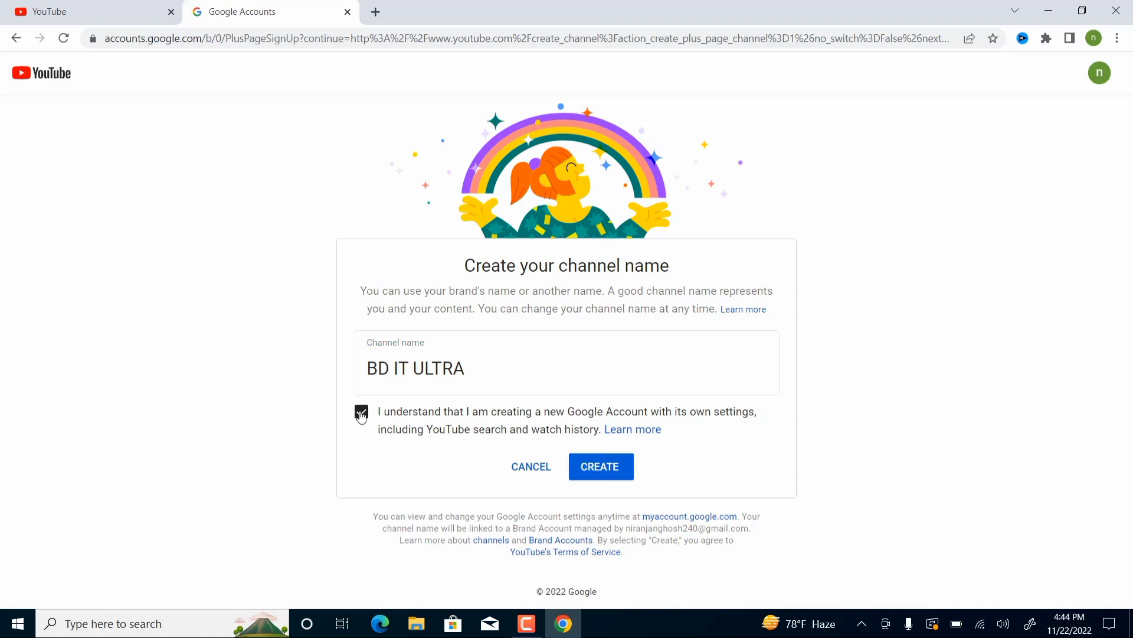
{"action": "left_click", "coordinate": [597, 472]}
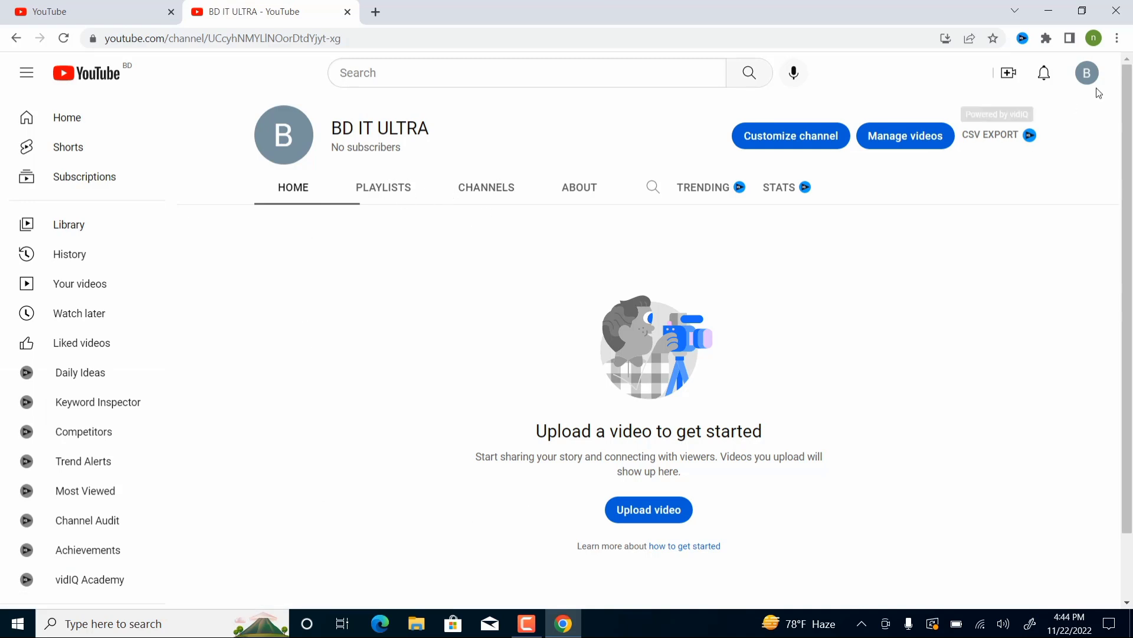
- Check the switch-account list for the BD IT ULTRA channel and close it
{"action": "left_click", "coordinate": [1087, 73]}
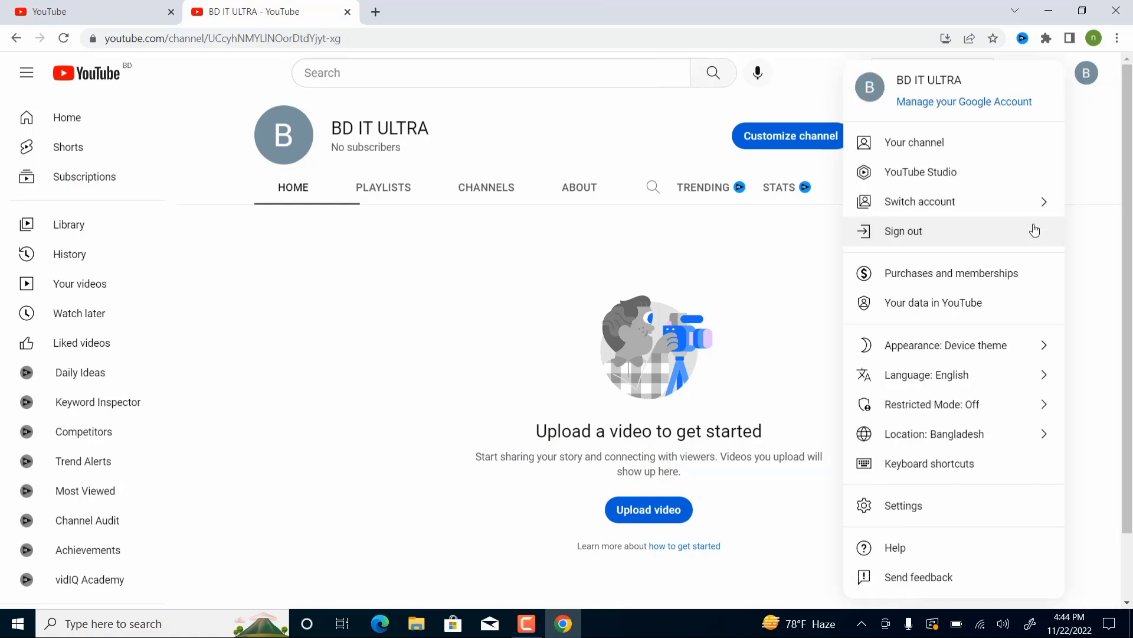
{"action": "left_click", "coordinate": [946, 206]}
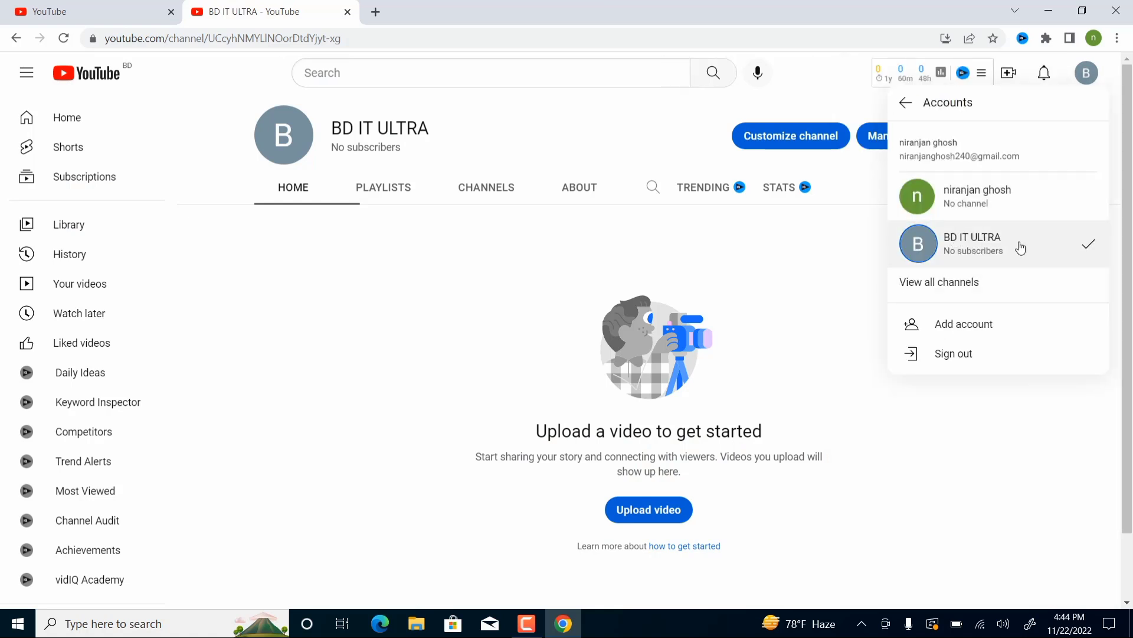
{"action": "left_click", "coordinate": [353, 253]}
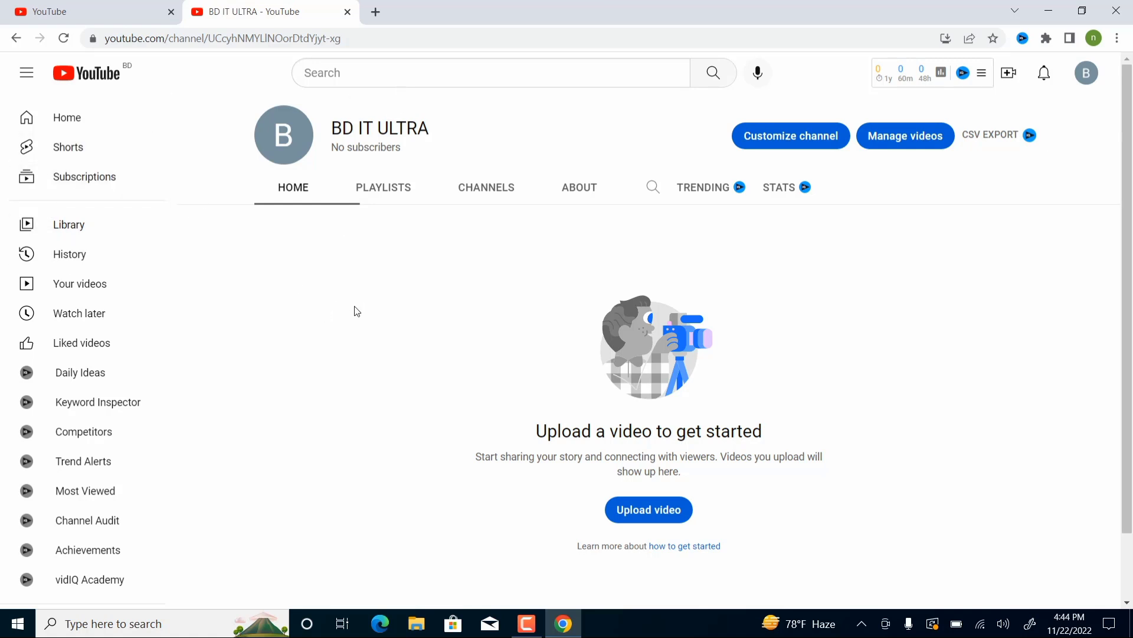
- Open YouTube Studio for the new channel and dismiss the welcome and dark theme notices
{"action": "left_click", "coordinate": [1089, 78]}
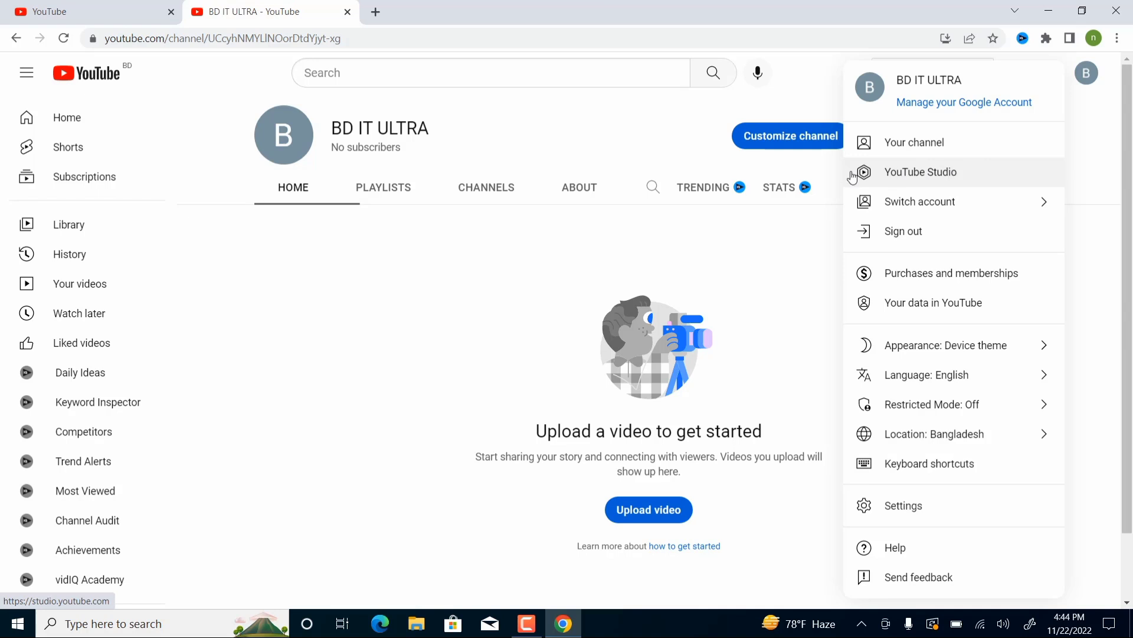
{"action": "left_click", "coordinate": [931, 180]}
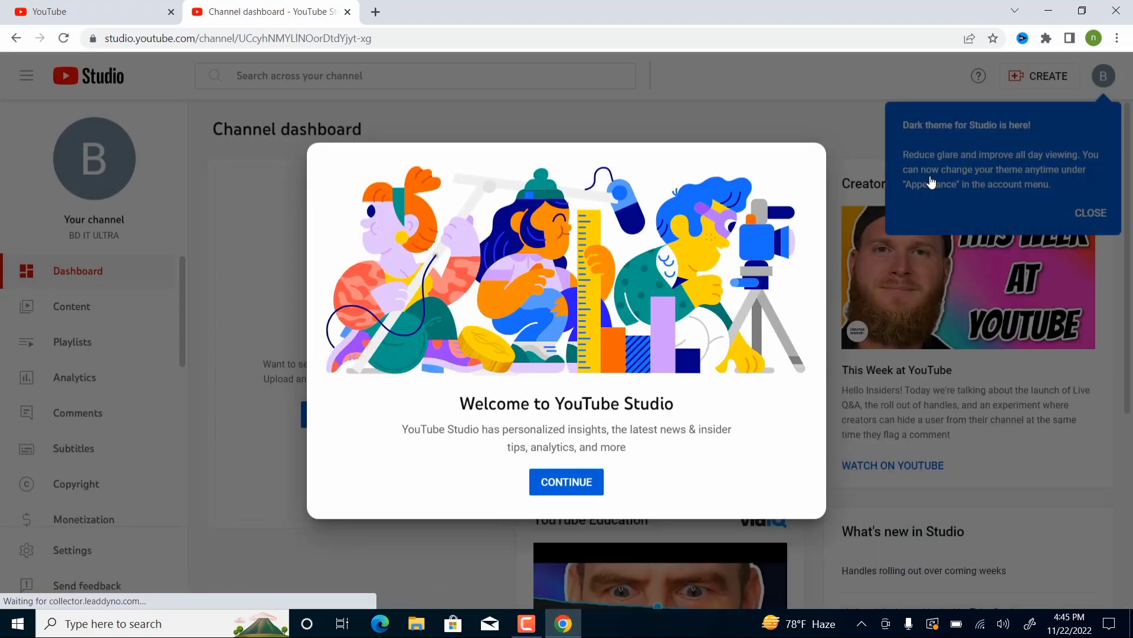
{"action": "left_click", "coordinate": [578, 490]}
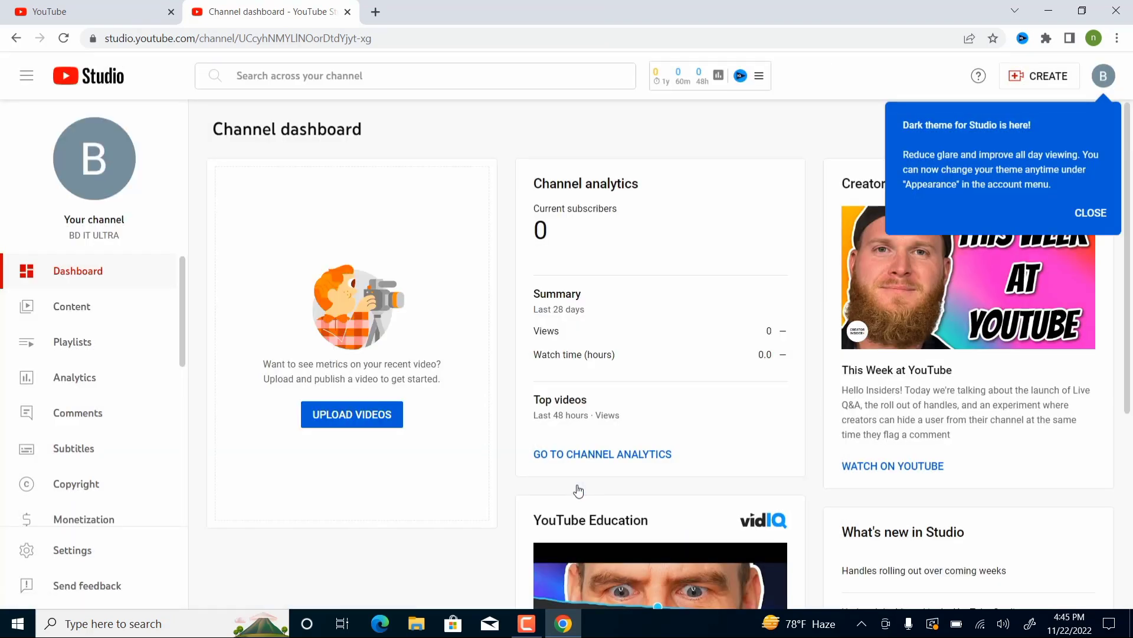
{"action": "left_click", "coordinate": [1094, 211]}
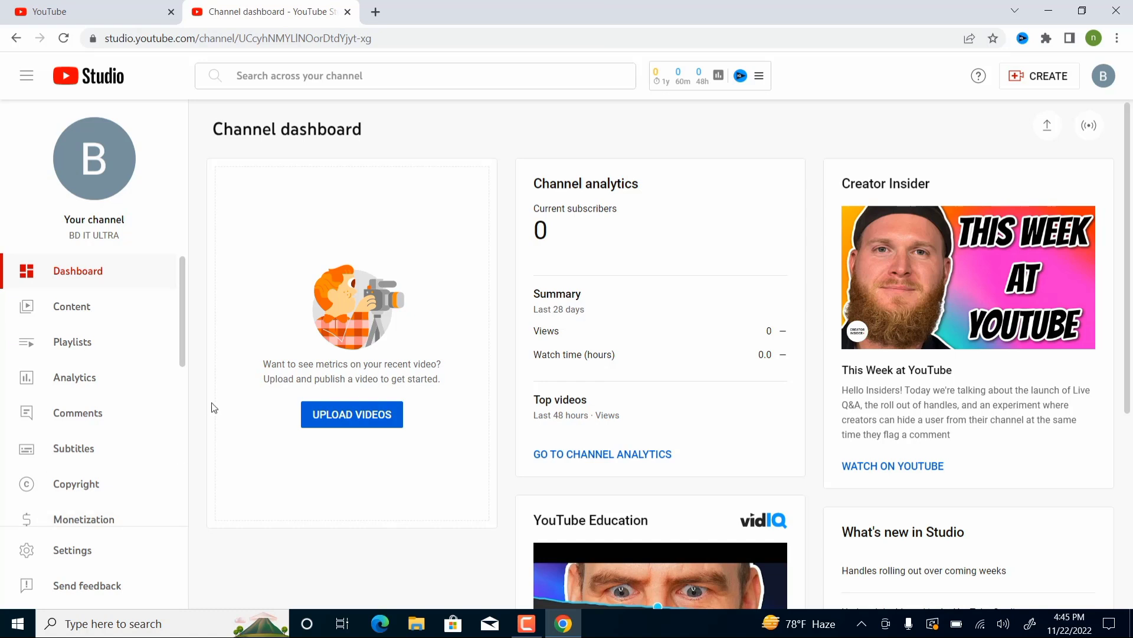
- Open the Studio settings and review the default currency options, keeping USD — US Dollar
{"action": "left_click", "coordinate": [74, 555]}
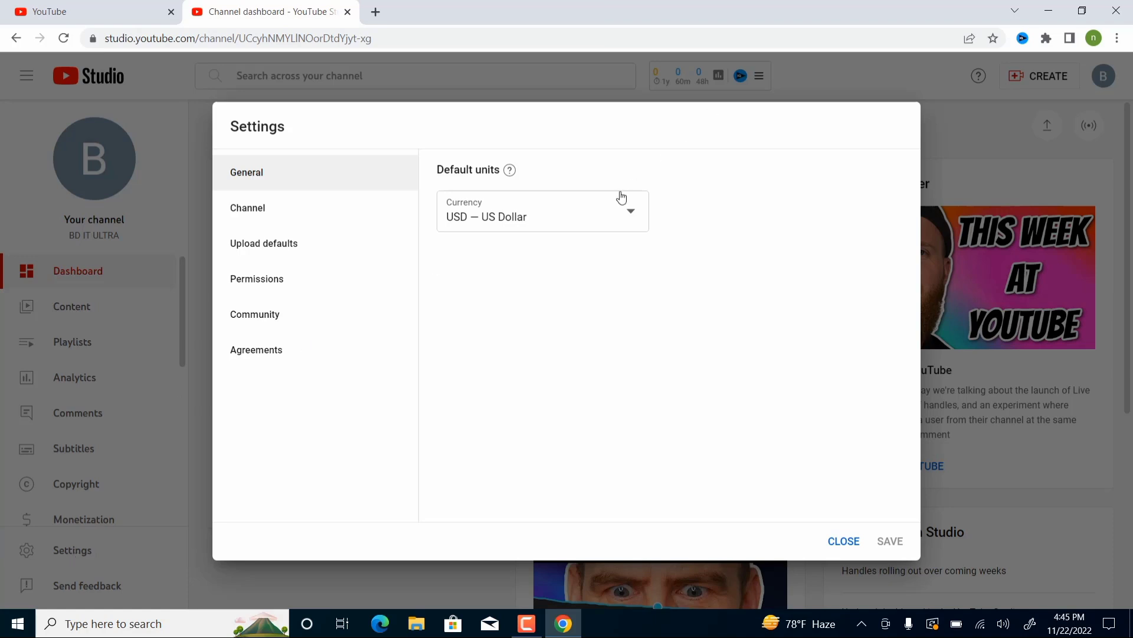
{"action": "left_click", "coordinate": [632, 211]}
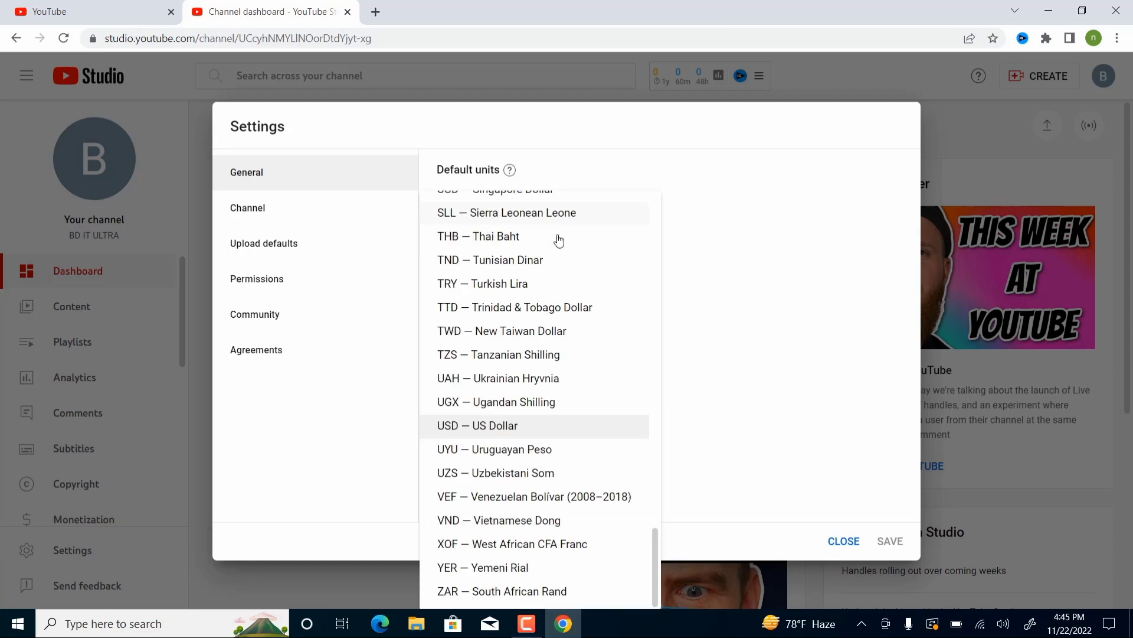
{"action": "left_click", "coordinate": [775, 217]}
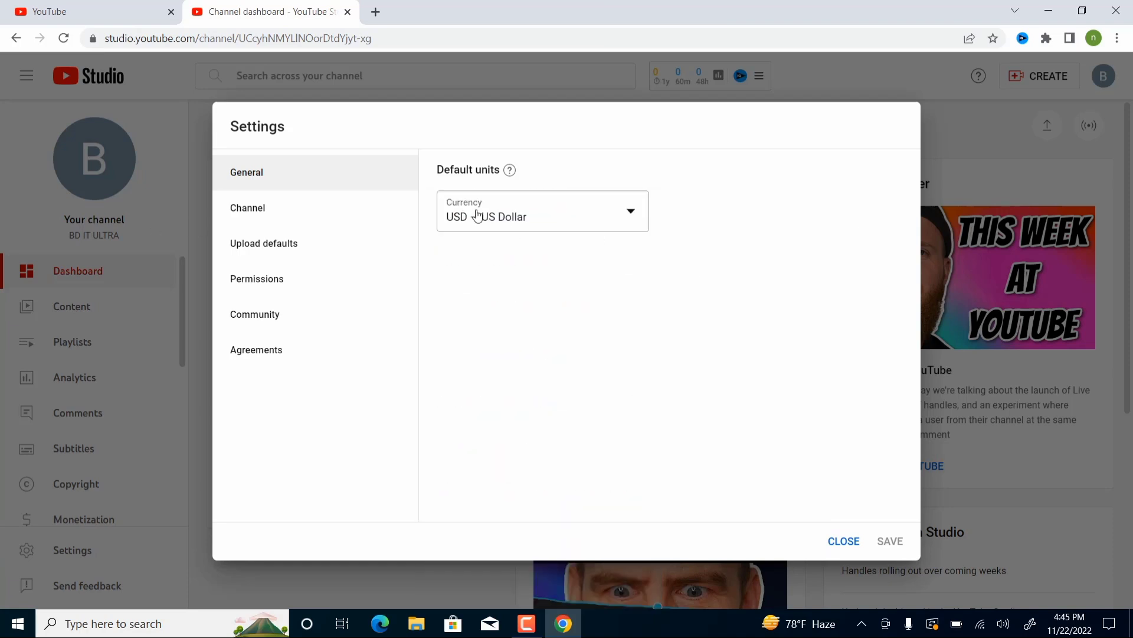
- Set the country of residence to Bangladesh in the channel's basic info
{"action": "left_click", "coordinate": [277, 218]}
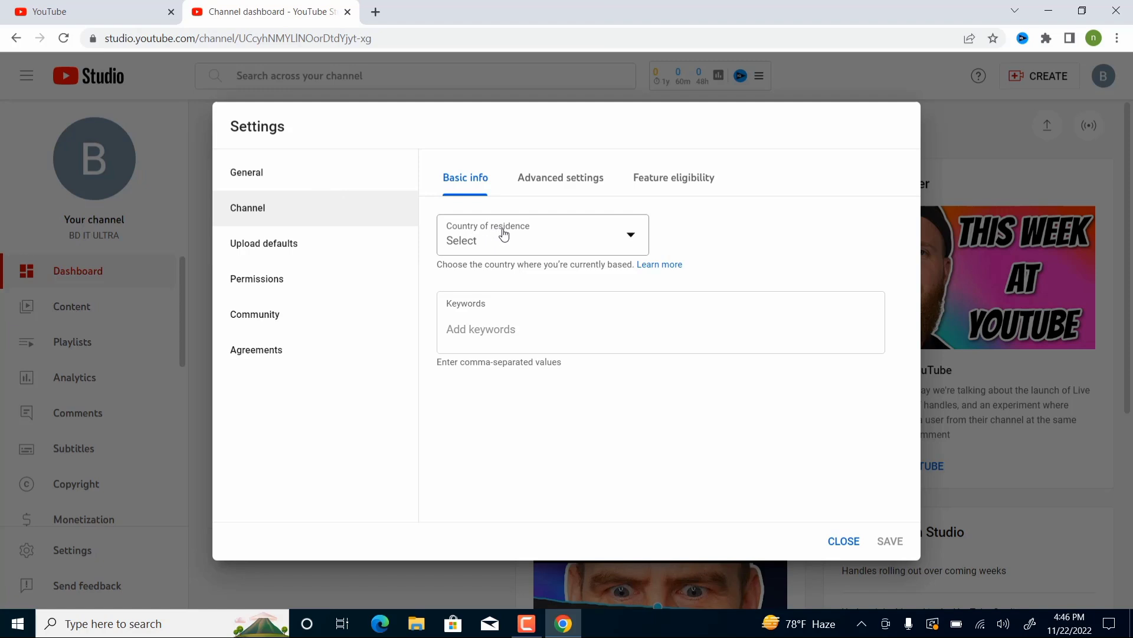
{"action": "left_click", "coordinate": [631, 242]}
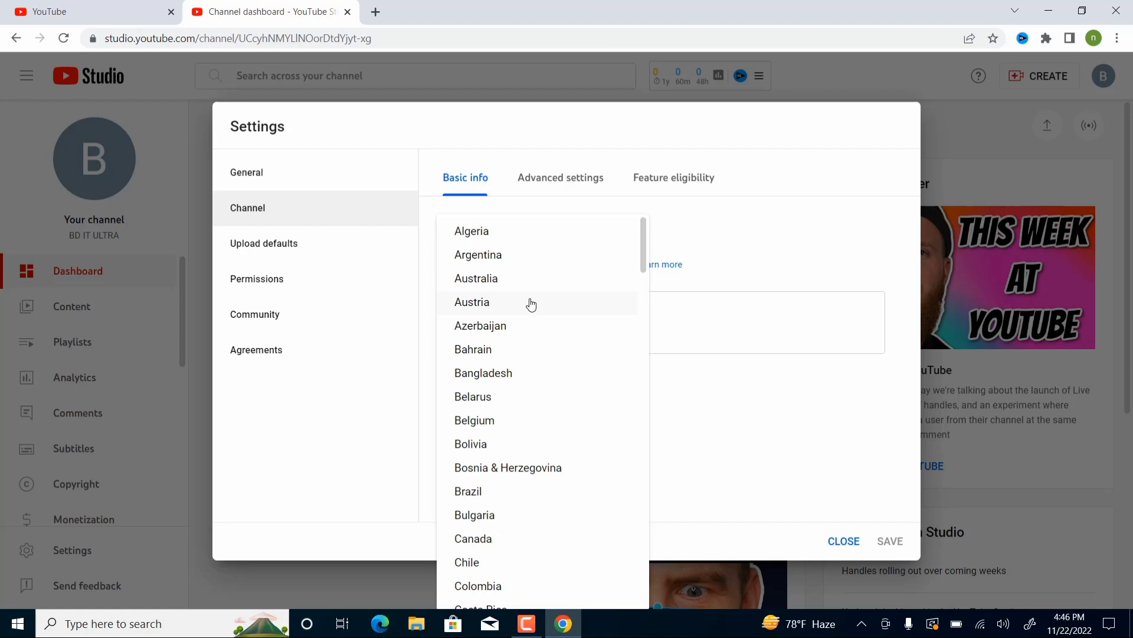
{"action": "left_click", "coordinate": [497, 380]}
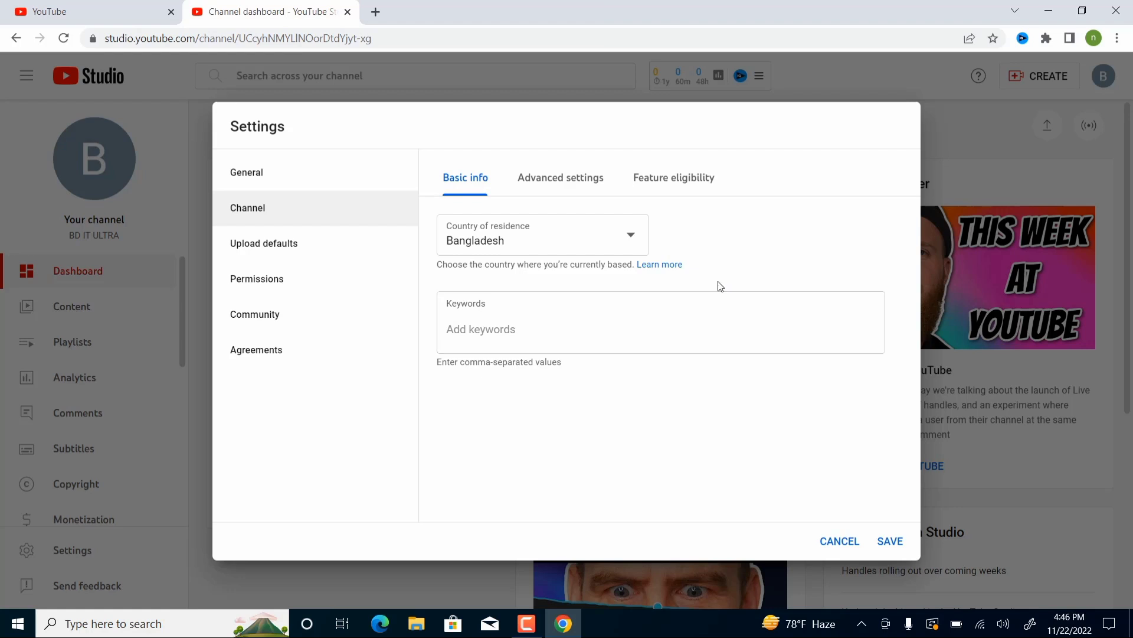
- Add the channel keywords "BD IT ULTRA", "bd it ultra" and "bd it"
{"action": "left_click", "coordinate": [488, 328]}
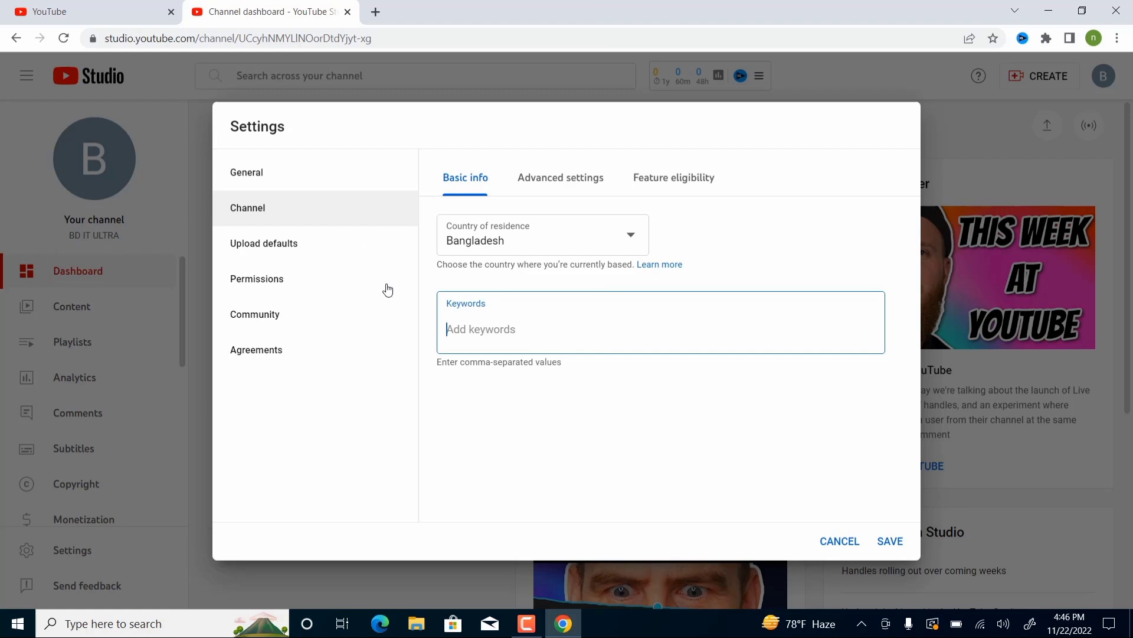
{"action": "type", "text": "BD IT ULTRA"}
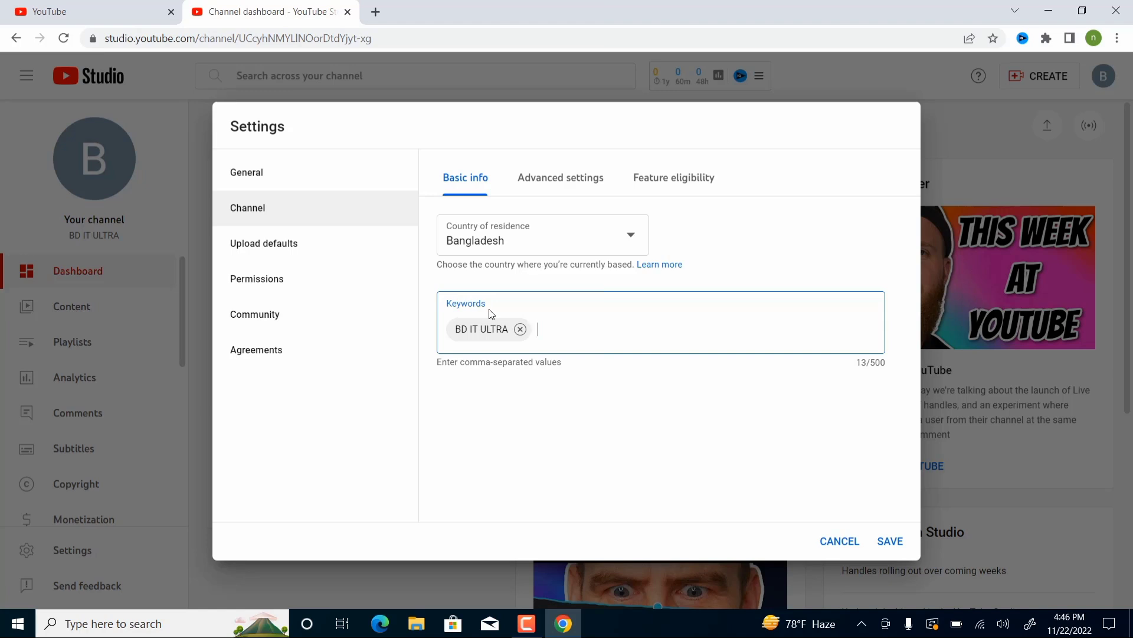
{"action": "type", "text": "bd it ultra"}
{"action": "key", "text": "Return"}
{"action": "type", "text": "bd "}
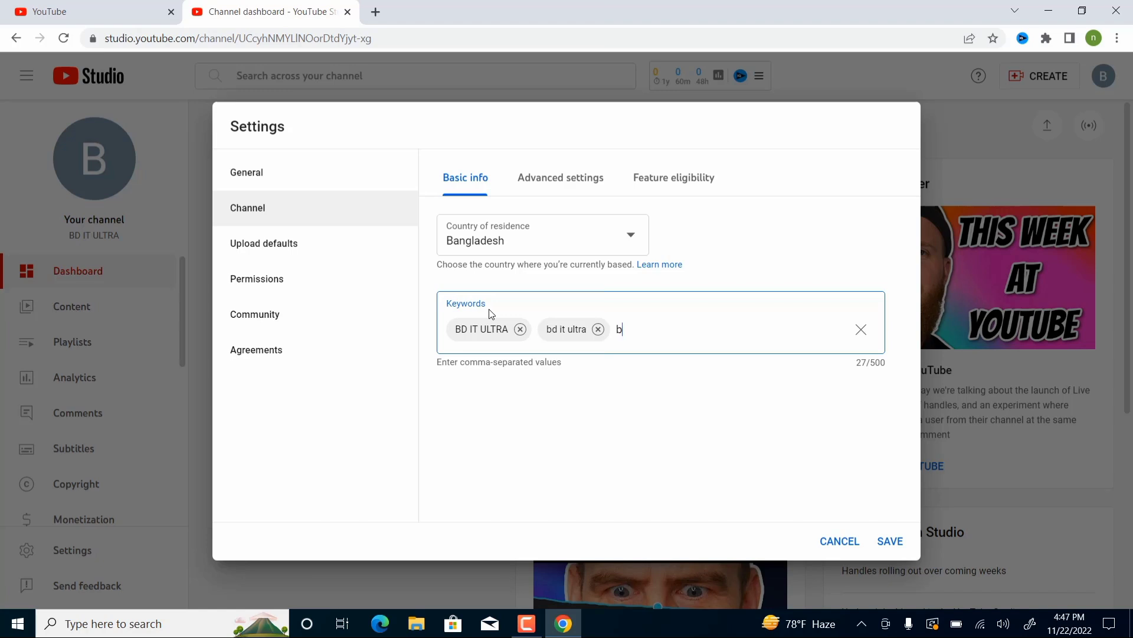
{"action": "type", "text": "it"}
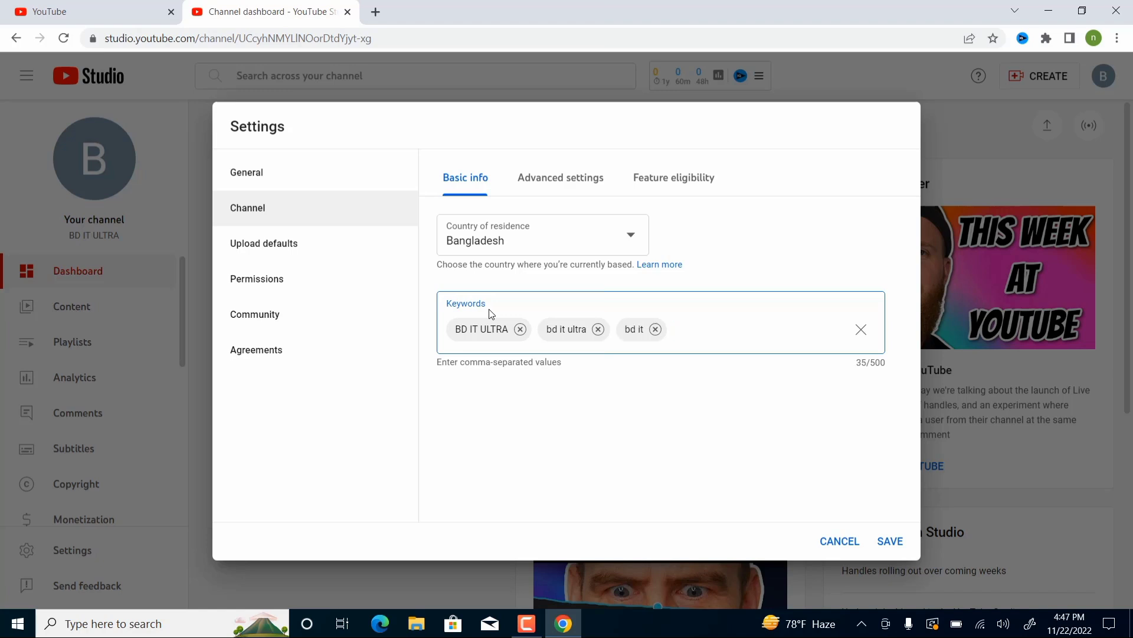
- Save the channel's country and keyword settings
{"action": "left_click", "coordinate": [490, 327]}
{"action": "left_click", "coordinate": [693, 329]}
{"action": "left_click", "coordinate": [890, 542]}
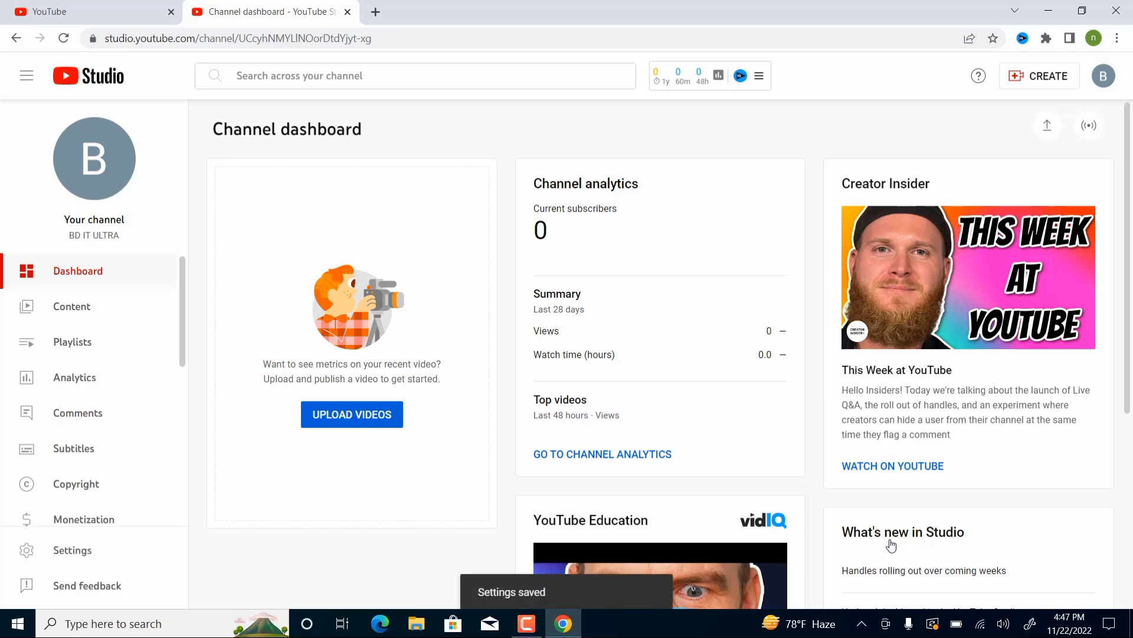
- Set the channel's audience to not made for kids in the advanced channel settings and save the change
{"action": "left_click", "coordinate": [71, 555]}
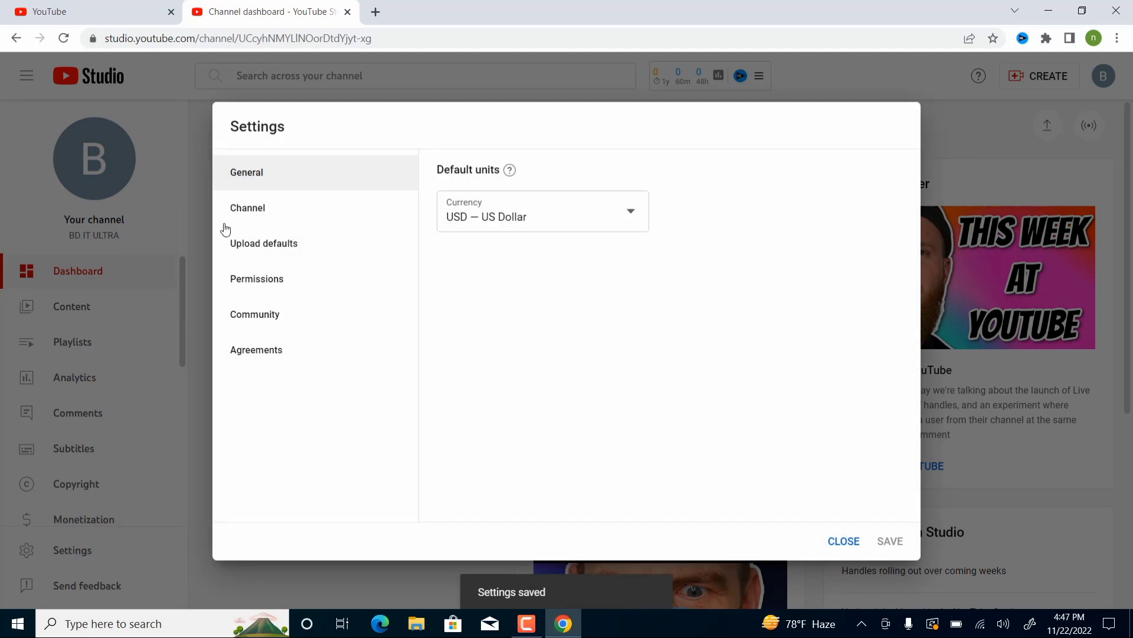
{"action": "left_click", "coordinate": [258, 216]}
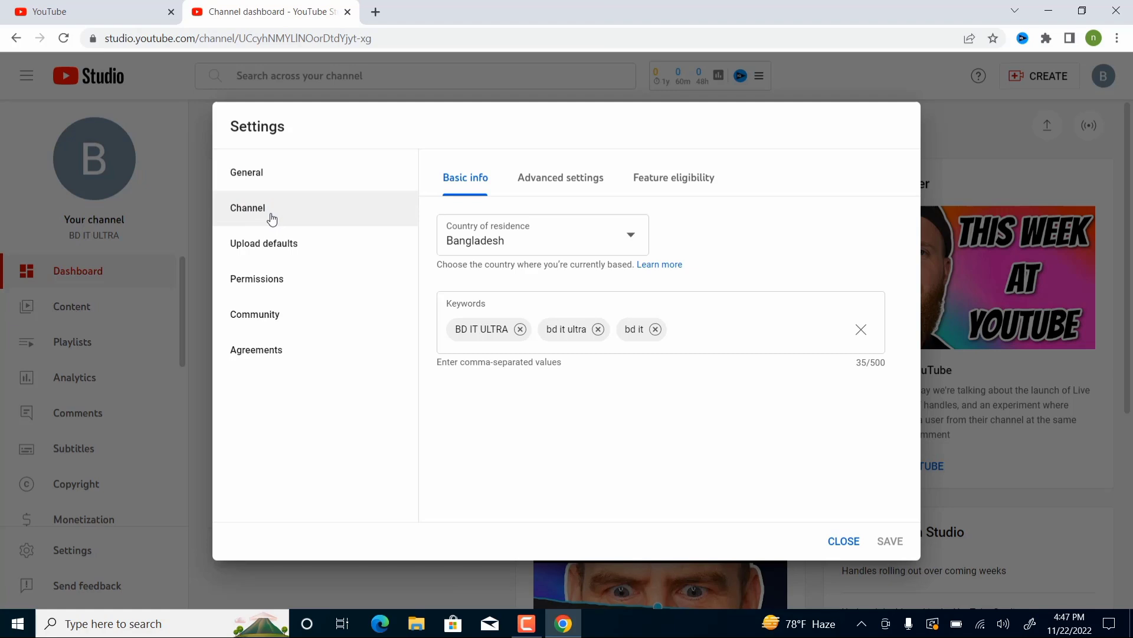
{"action": "left_click", "coordinate": [547, 184]}
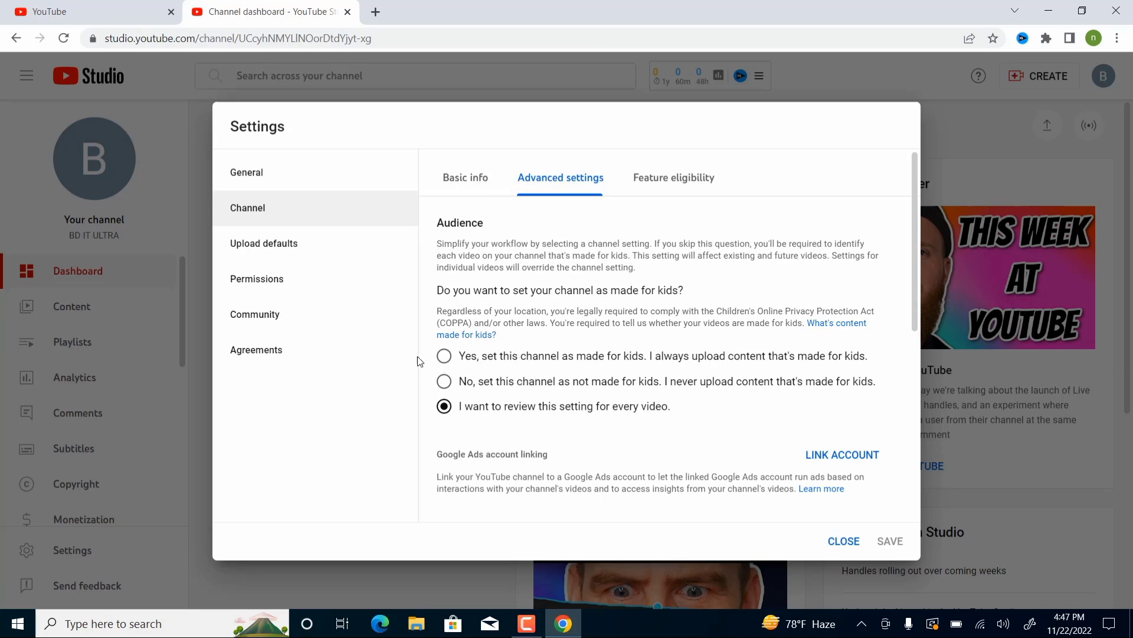
{"action": "left_click", "coordinate": [446, 358]}
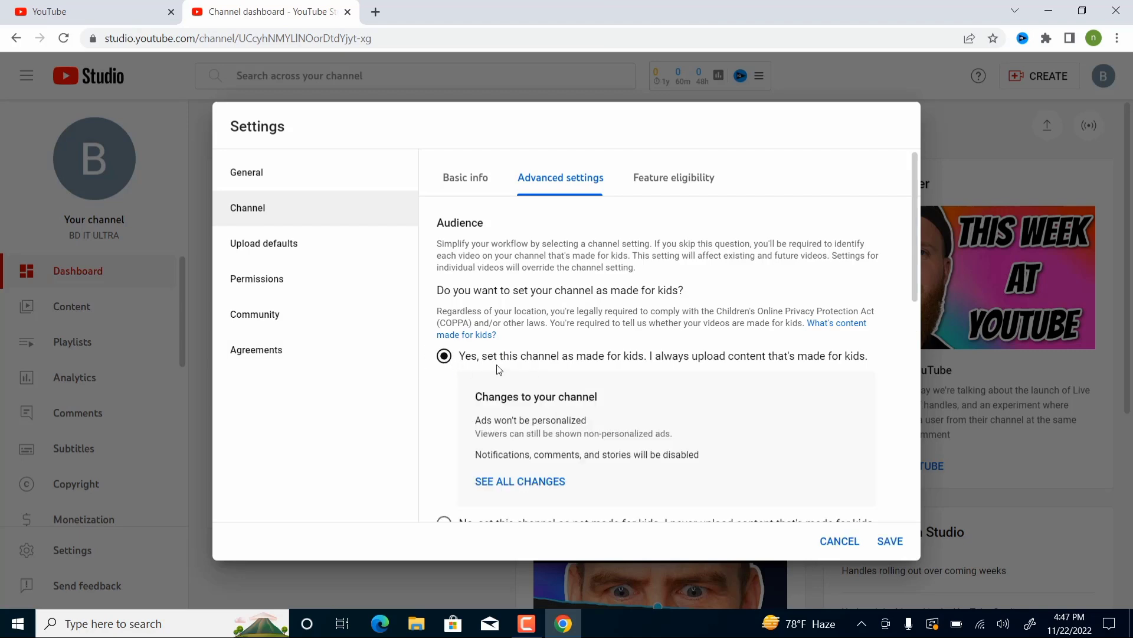
{"action": "scroll", "coordinate": [499, 384], "scroll_direction": "down", "scroll_amount": 4}
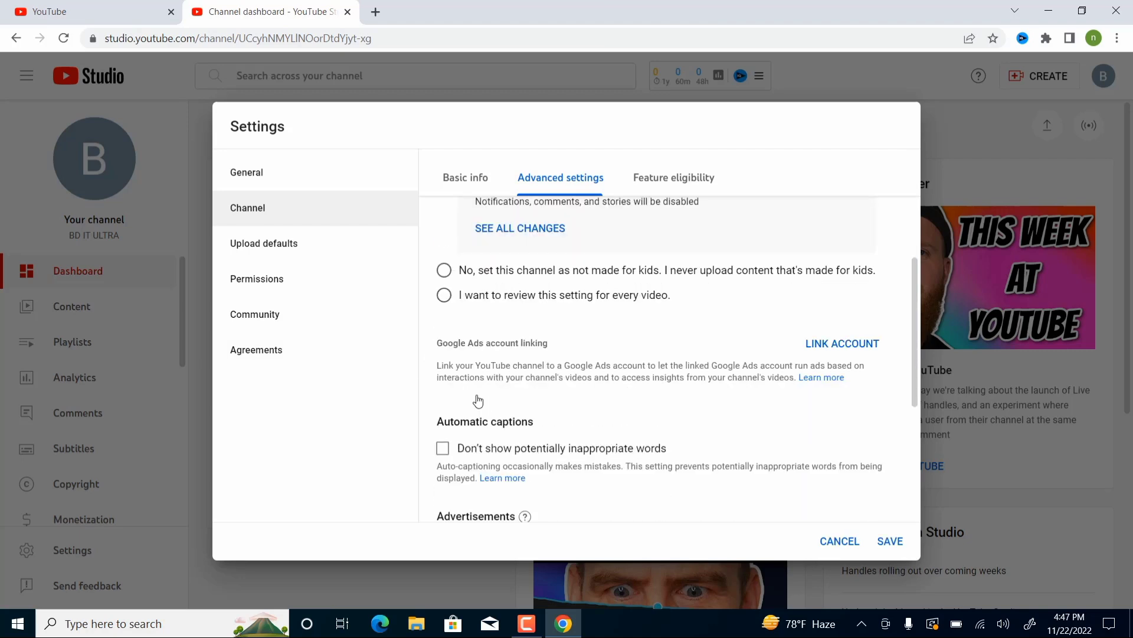
{"action": "left_click", "coordinate": [444, 269]}
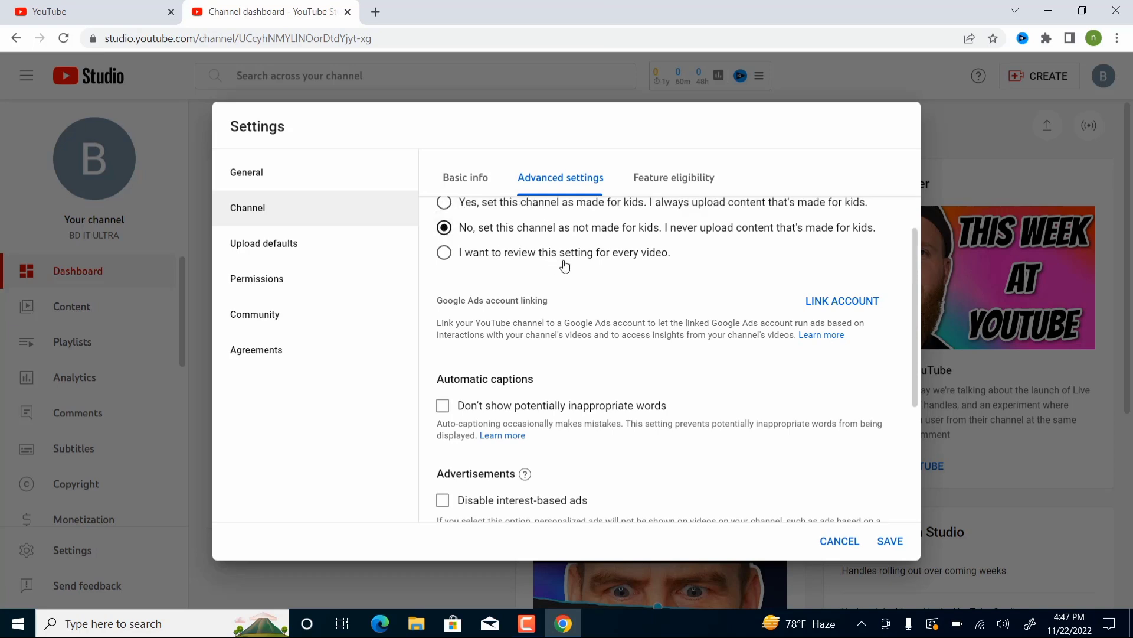
{"action": "scroll", "coordinate": [565, 266], "scroll_direction": "up", "scroll_amount": 3}
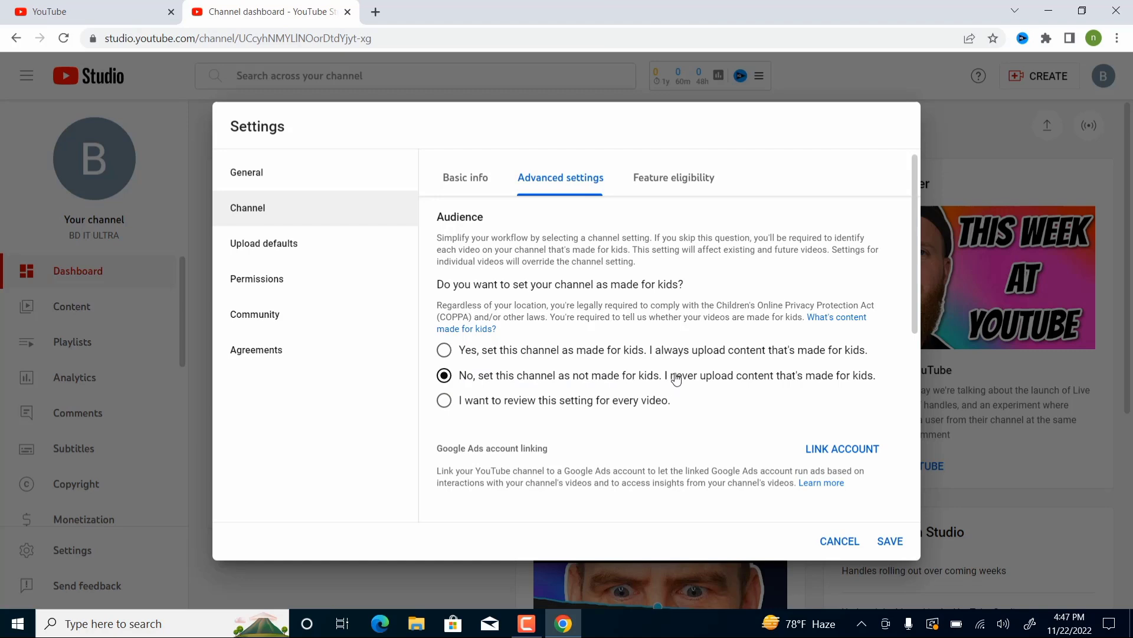
{"action": "scroll", "coordinate": [634, 419], "scroll_direction": "down", "scroll_amount": 6}
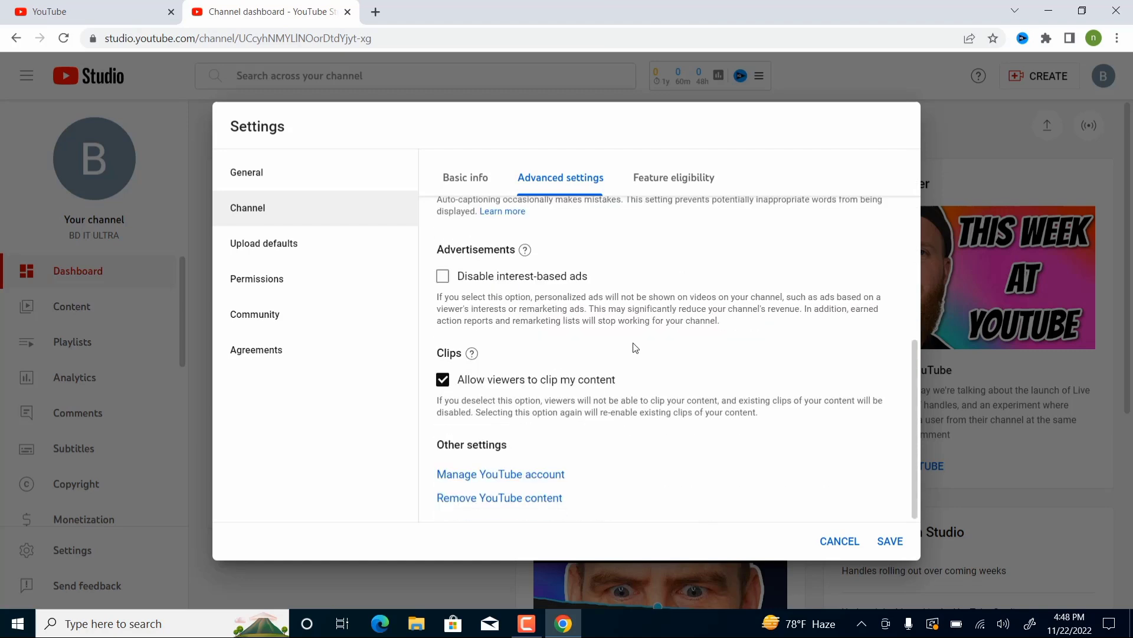
{"action": "left_click", "coordinate": [890, 542]}
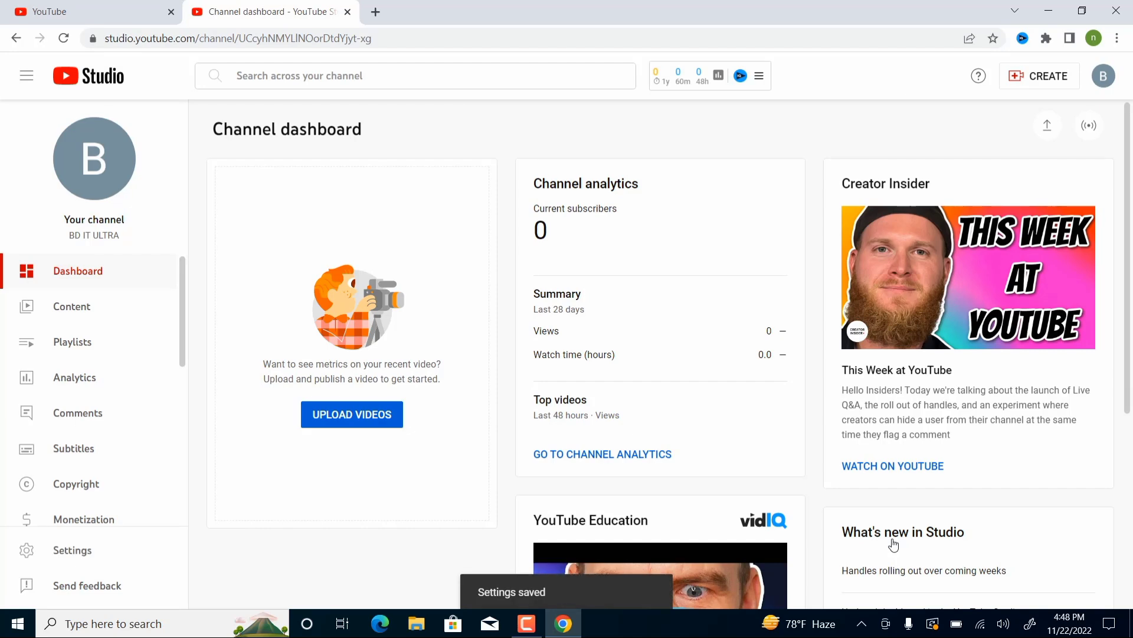
- Start the phone number verification for intermediate features from the channel's feature eligibility settings
{"action": "left_click", "coordinate": [82, 558]}
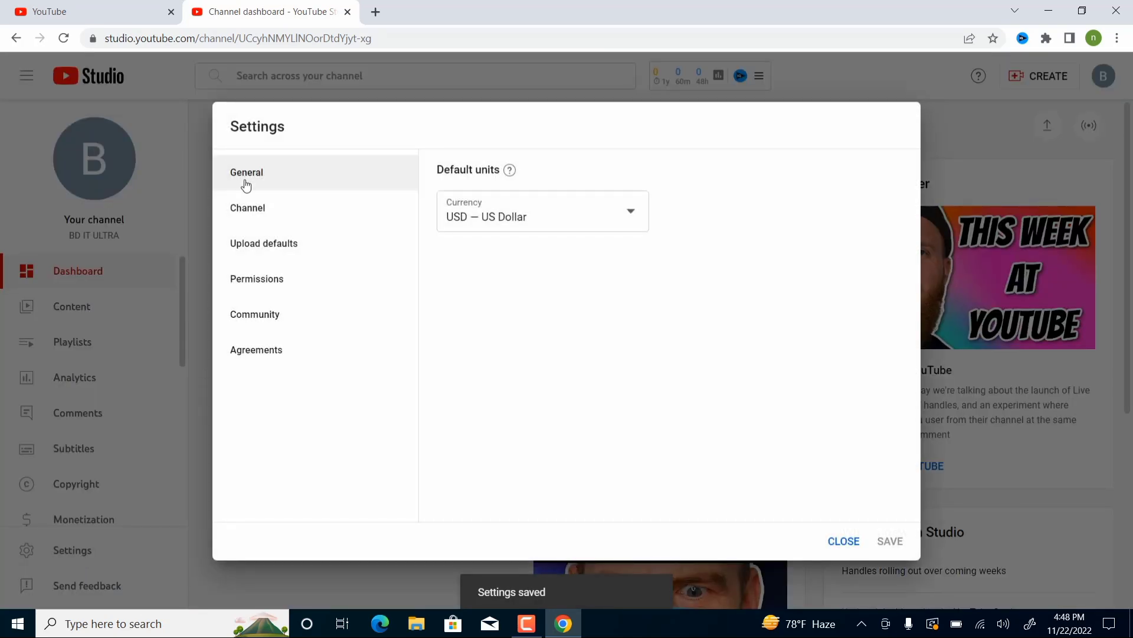
{"action": "left_click", "coordinate": [260, 216]}
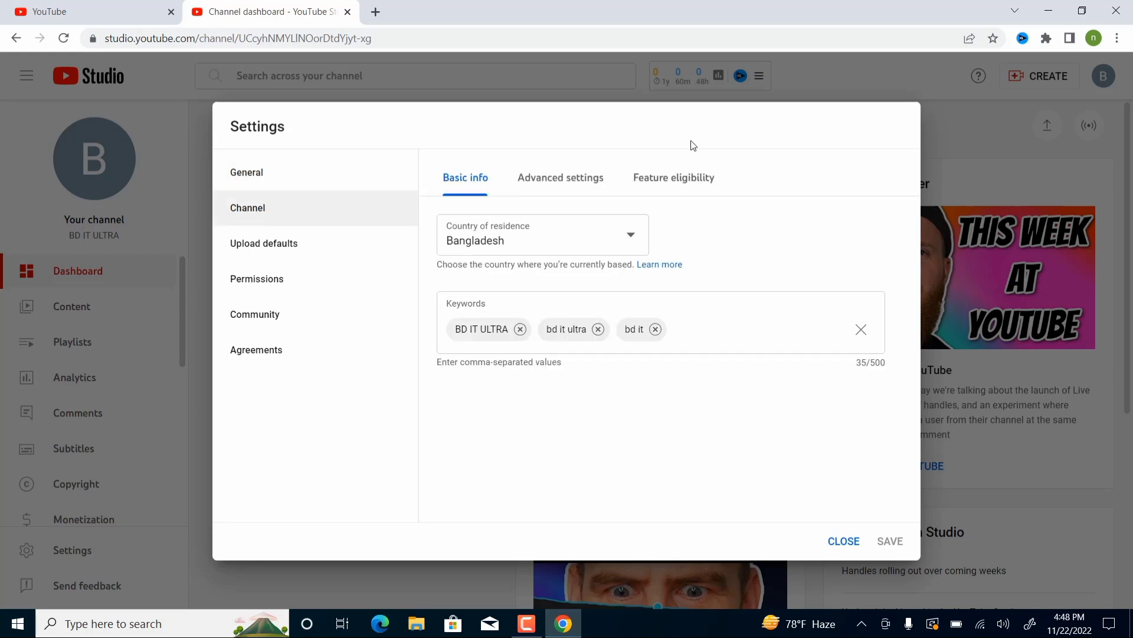
{"action": "left_click", "coordinate": [664, 183]}
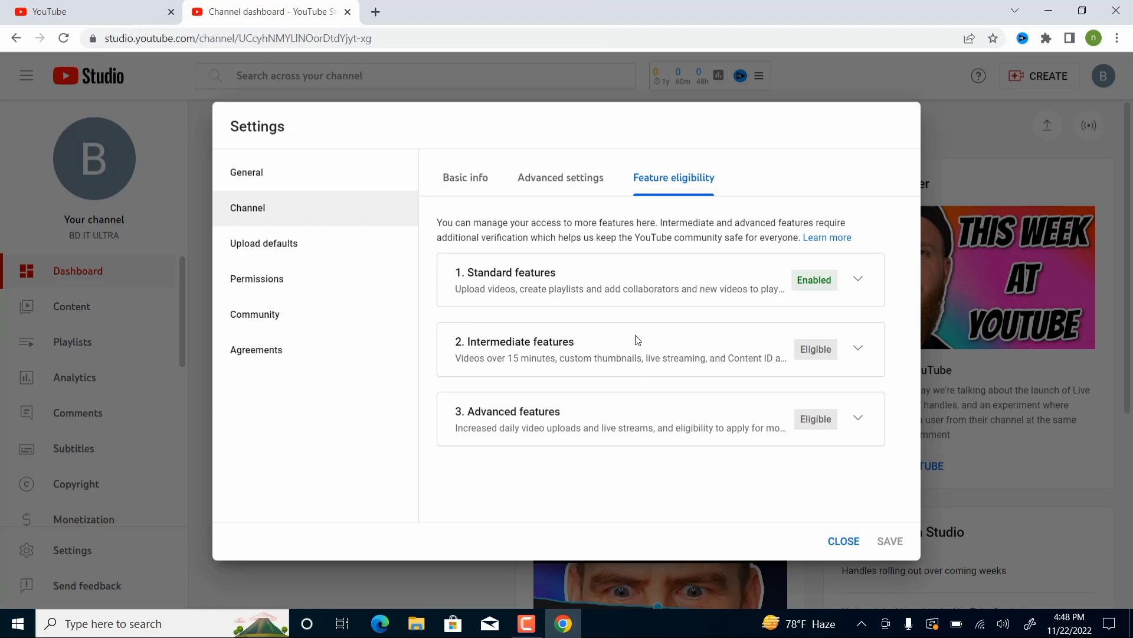
{"action": "left_click", "coordinate": [858, 350]}
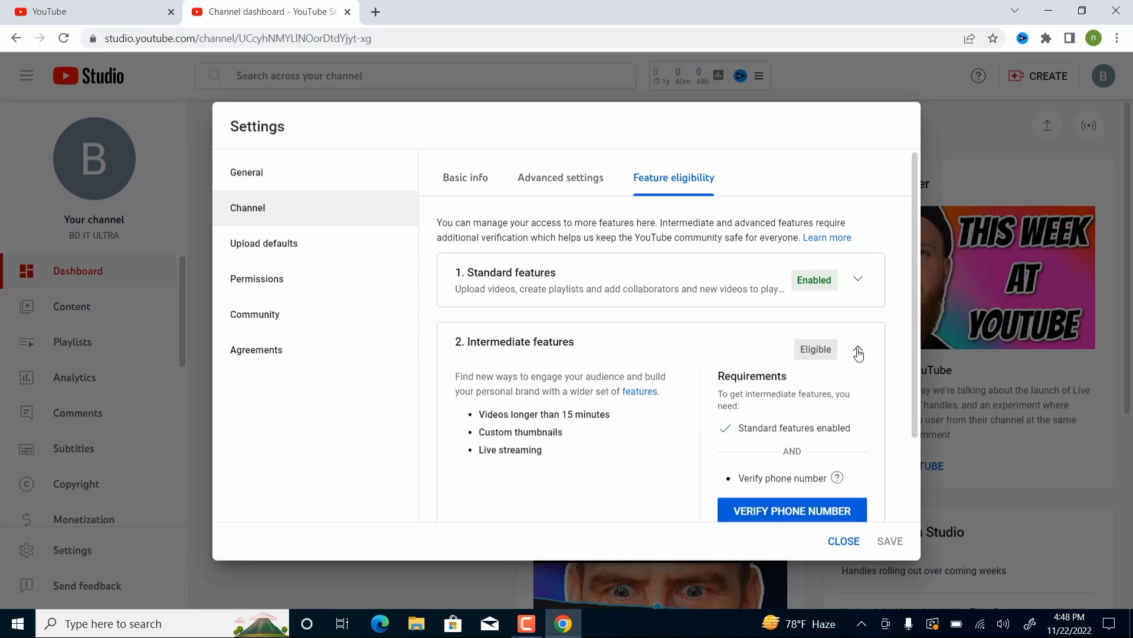
{"action": "mouse_move", "coordinate": [797, 477]}
{"action": "scroll", "coordinate": [810, 333], "scroll_direction": "down", "scroll_amount": 2}
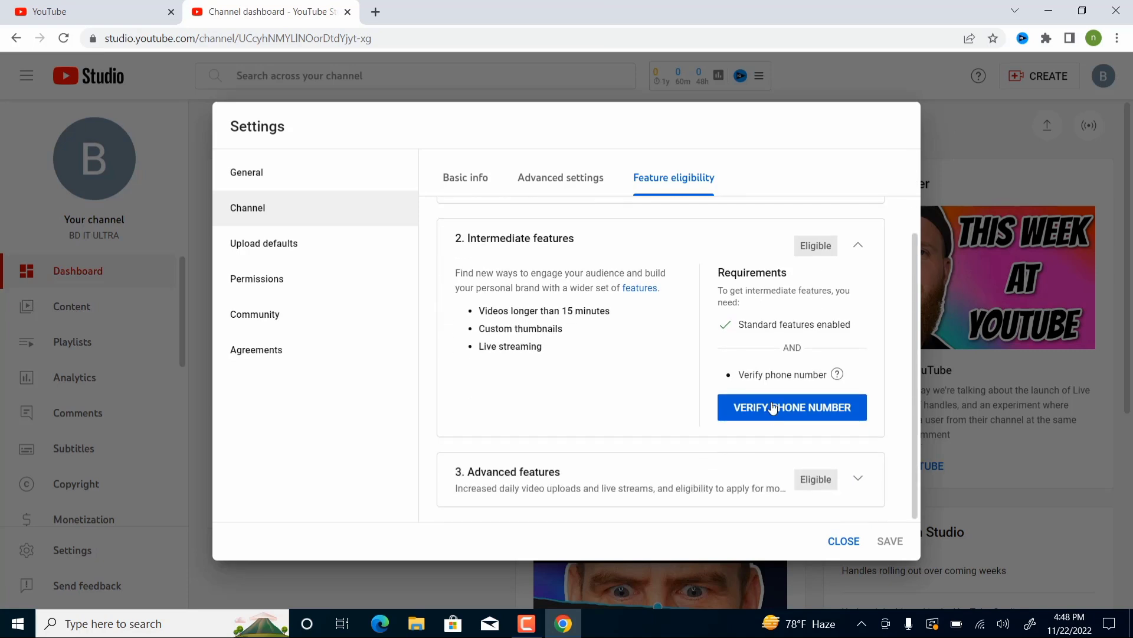
{"action": "left_click", "coordinate": [758, 413]}
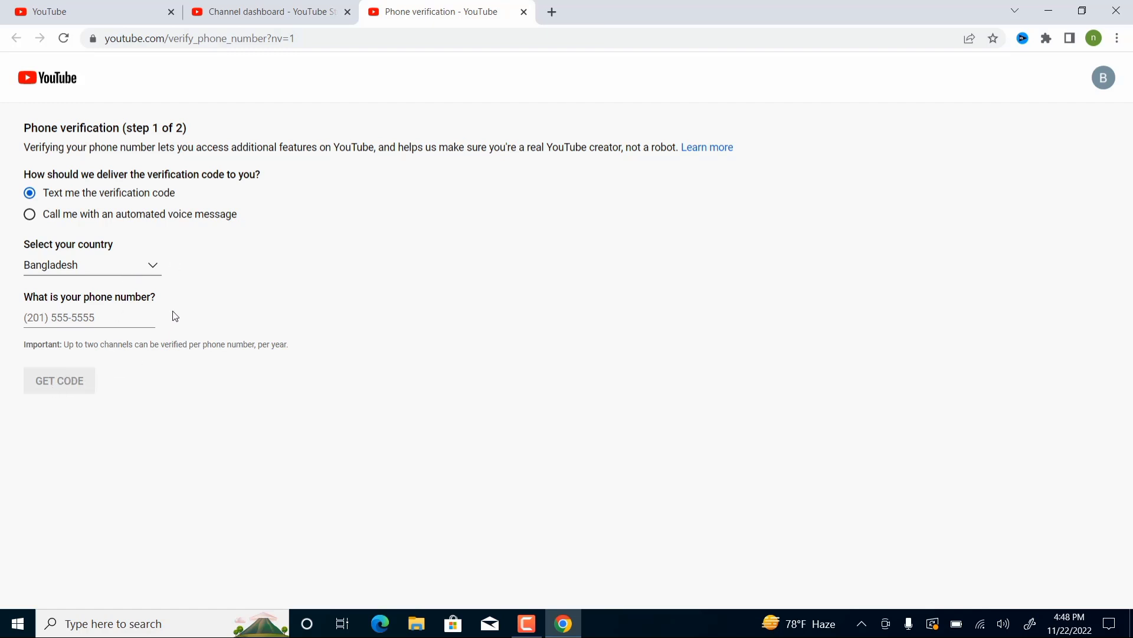
{"action": "left_click", "coordinate": [527, 624]}
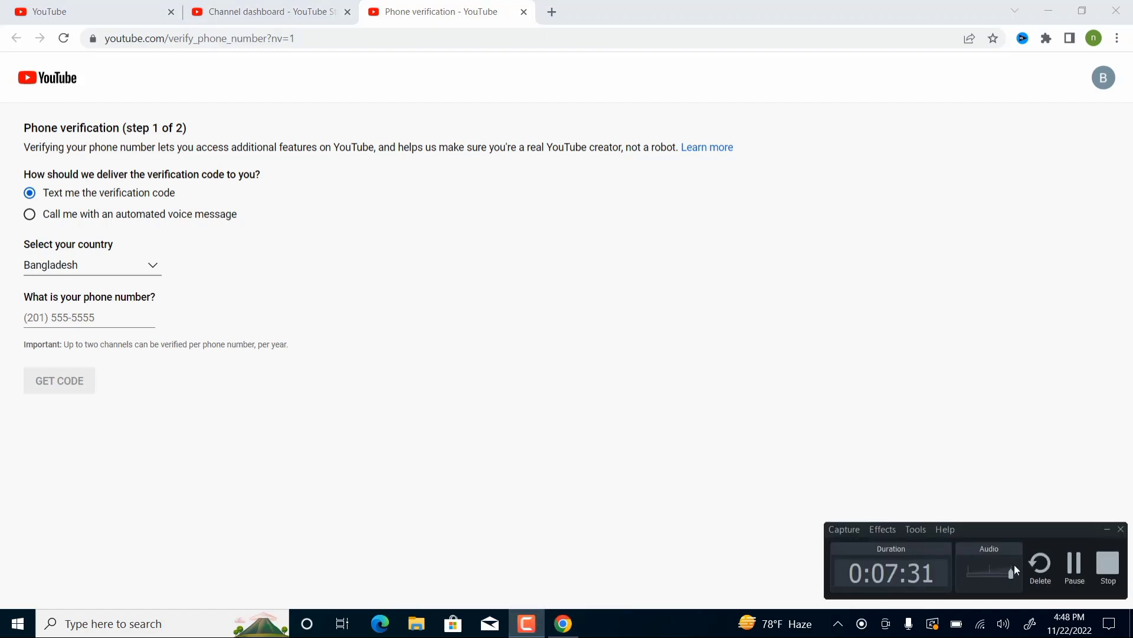
{"action": "left_click", "coordinate": [1074, 564]}
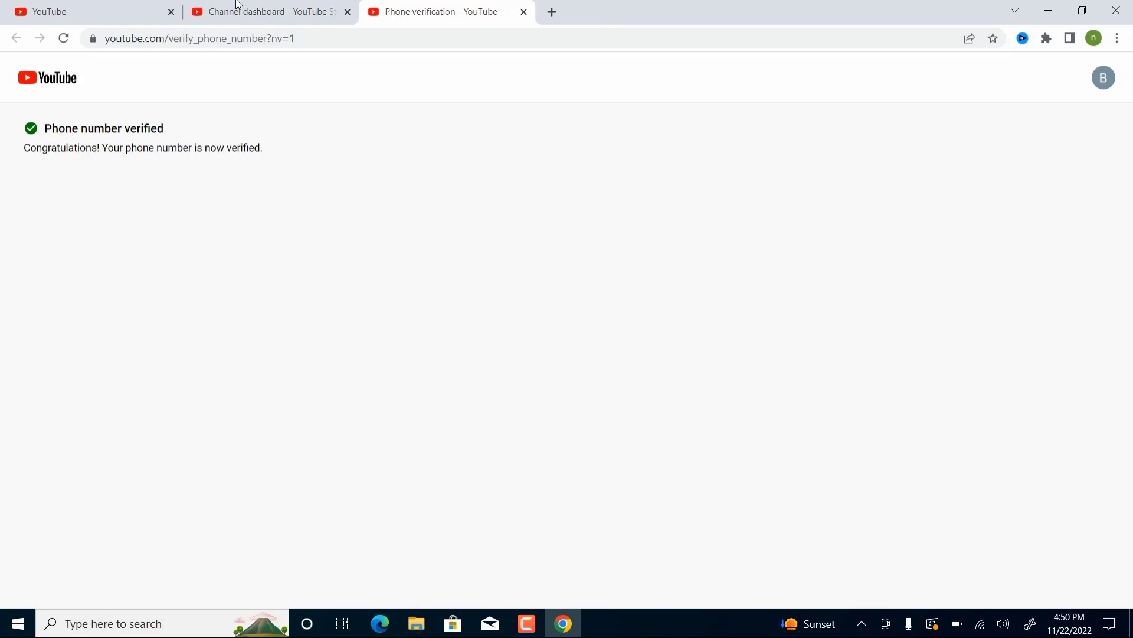
- Return to the Studio feature eligibility settings, check the intermediate features' status and close the settings
{"action": "left_click", "coordinate": [287, 7]}
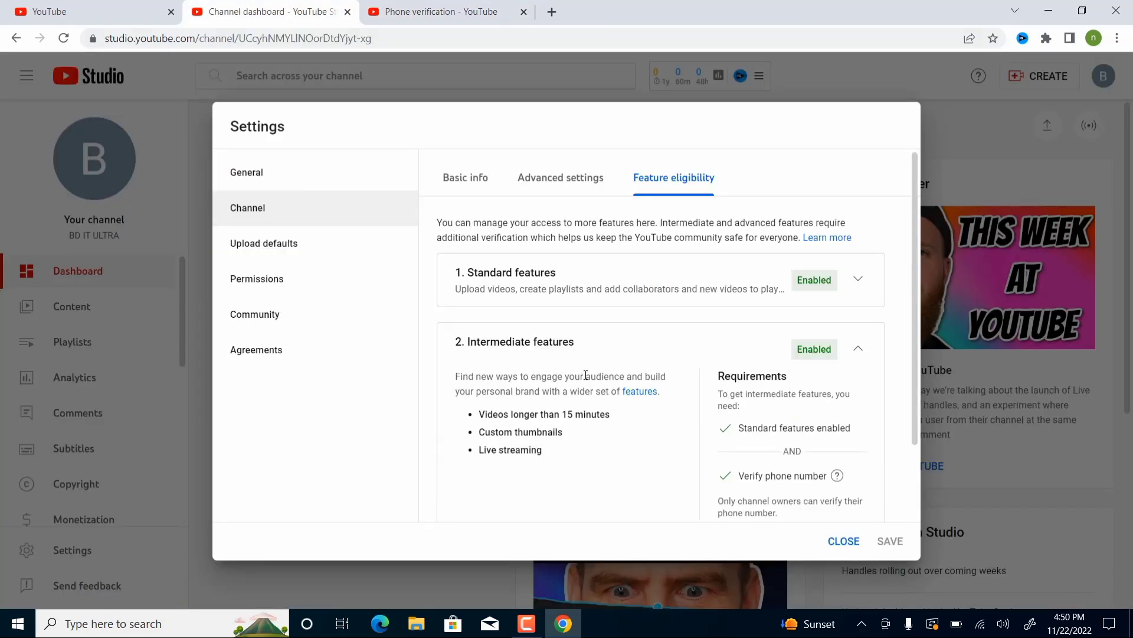
{"action": "scroll", "coordinate": [496, 313], "scroll_direction": "down", "scroll_amount": 2}
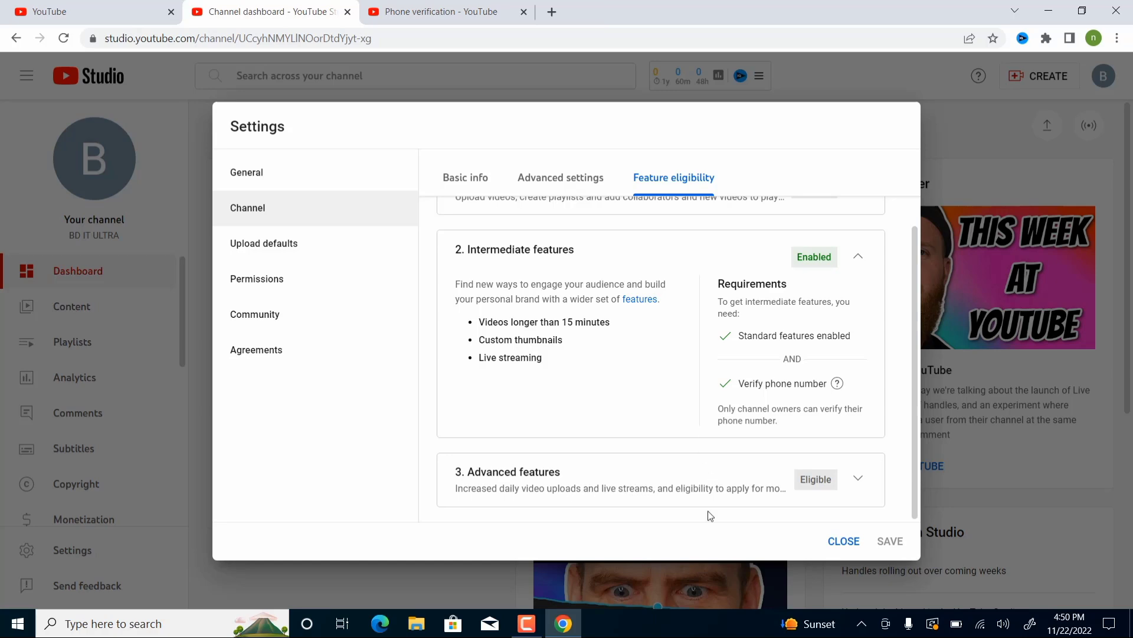
{"action": "left_click", "coordinate": [841, 542]}
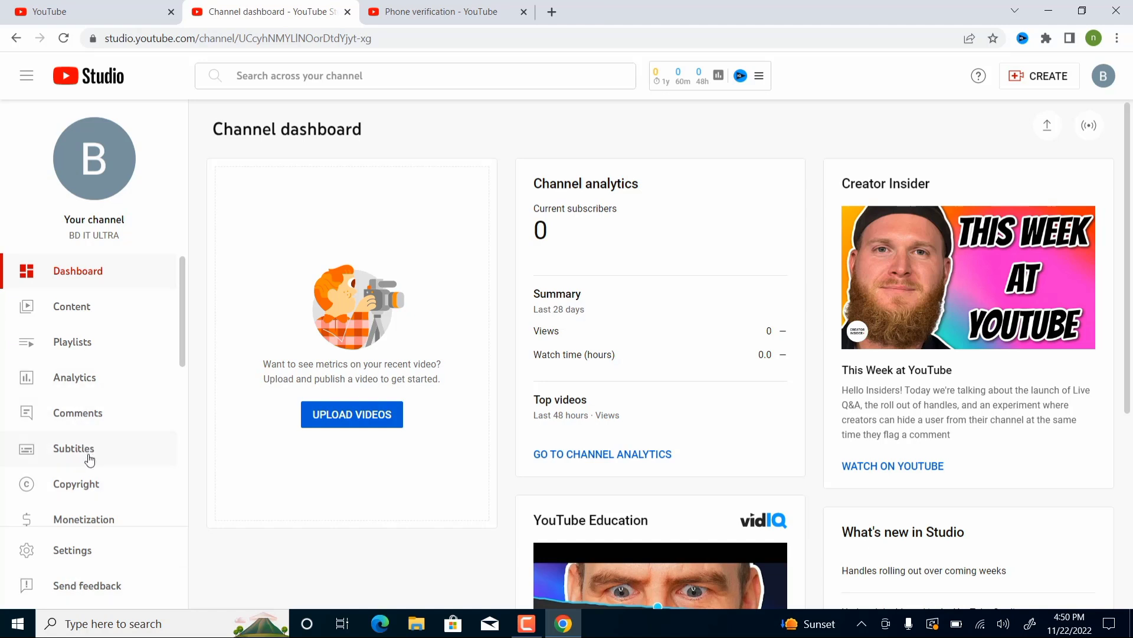
- Open the channel customization page and review the branding options for picture, banner image and video watermark
{"action": "scroll", "coordinate": [89, 460], "scroll_direction": "down", "scroll_amount": 4}
{"action": "scroll", "coordinate": [109, 440], "scroll_direction": "up", "scroll_amount": 3}
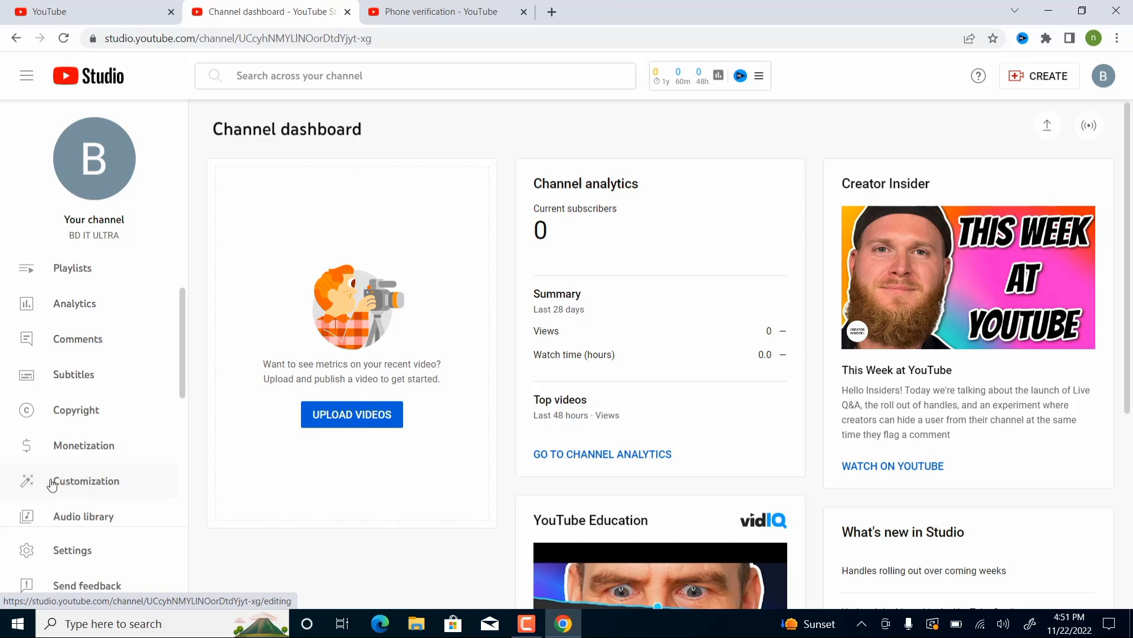
{"action": "left_click", "coordinate": [102, 485]}
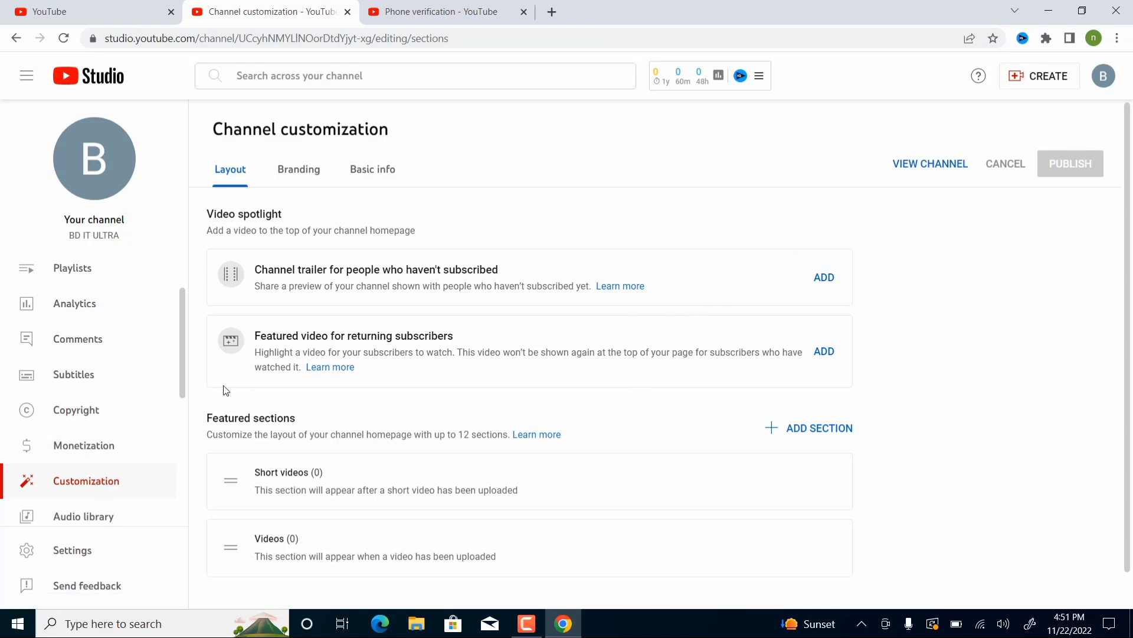
{"action": "left_click", "coordinate": [298, 175]}
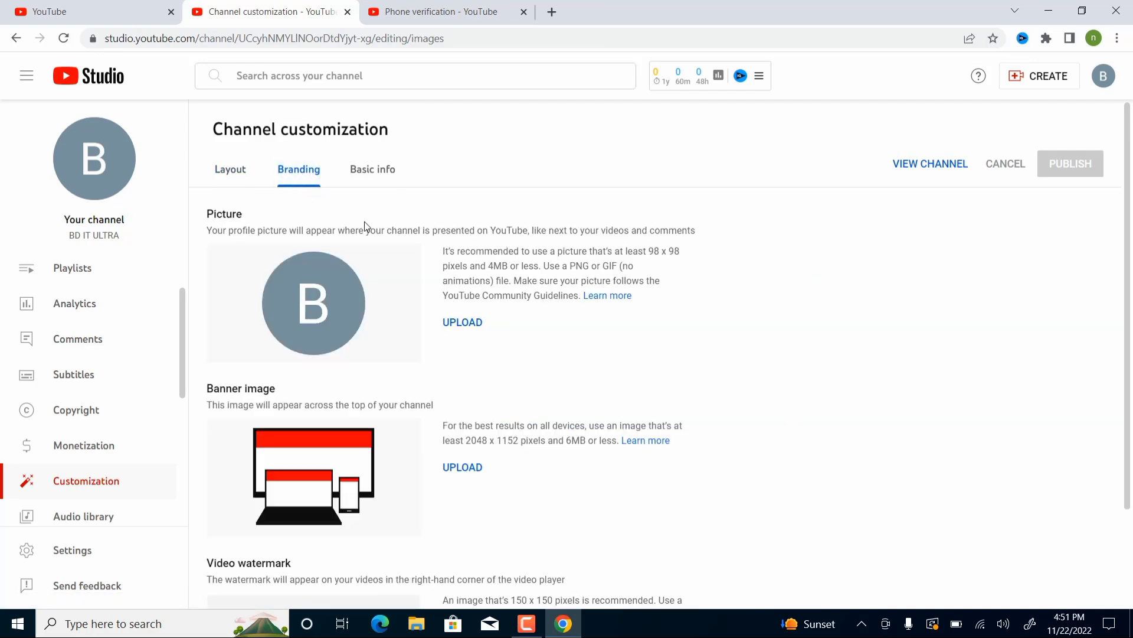
{"action": "scroll", "coordinate": [533, 243], "scroll_direction": "down", "scroll_amount": 1}
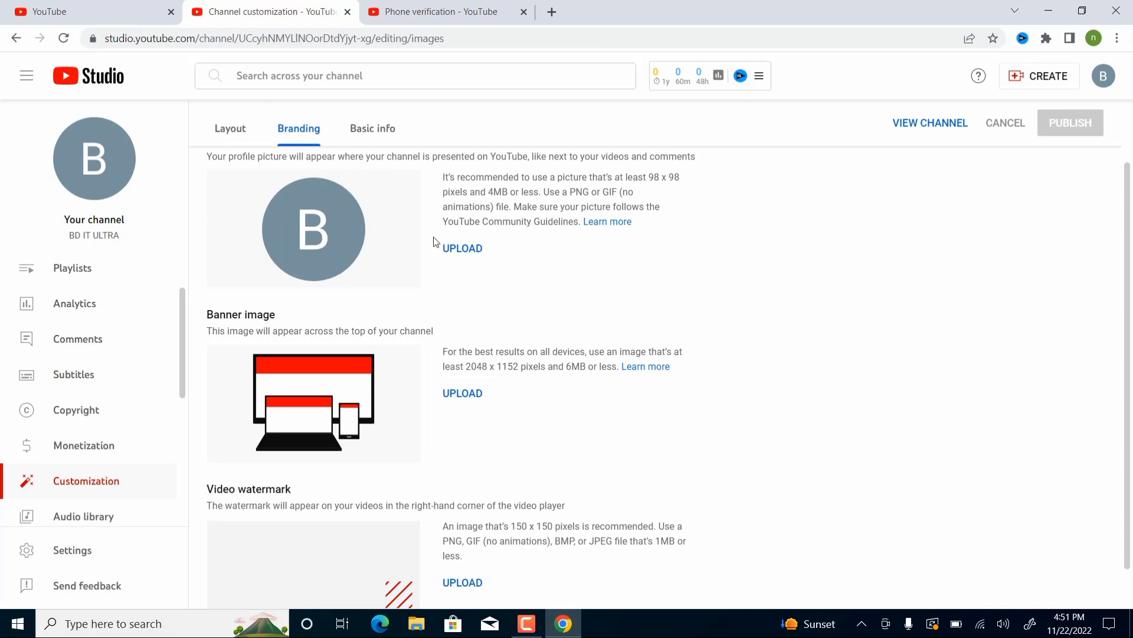
{"action": "scroll", "coordinate": [422, 240], "scroll_direction": "up", "scroll_amount": 1}
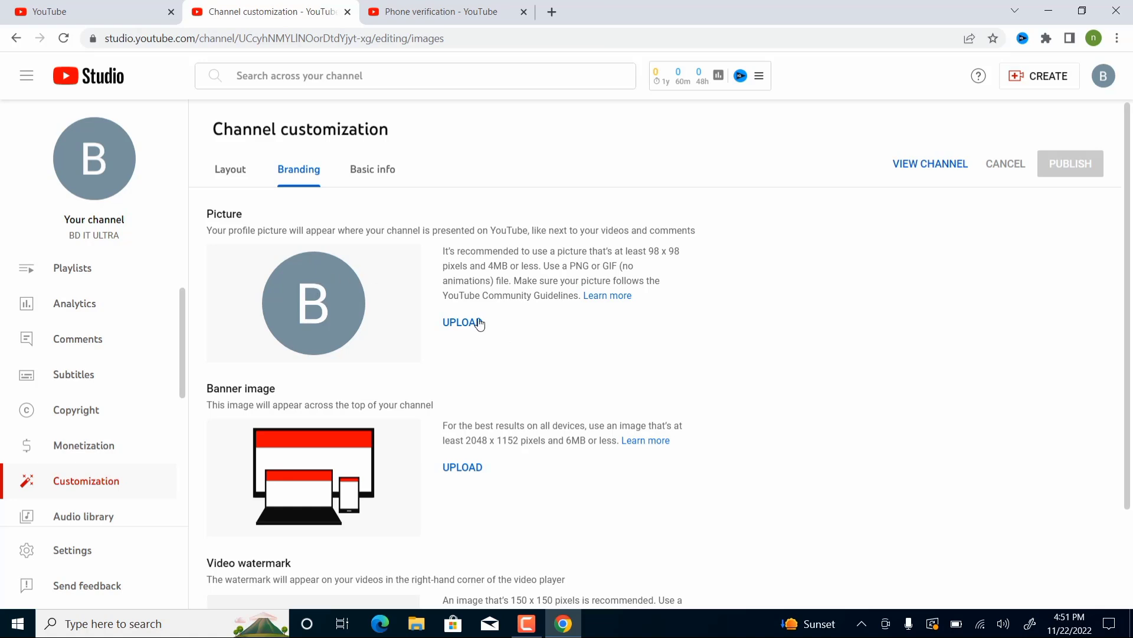
- Open and cancel the profile picture file selection, then examine the banner image and video watermark requirements
{"action": "left_click", "coordinate": [459, 324]}
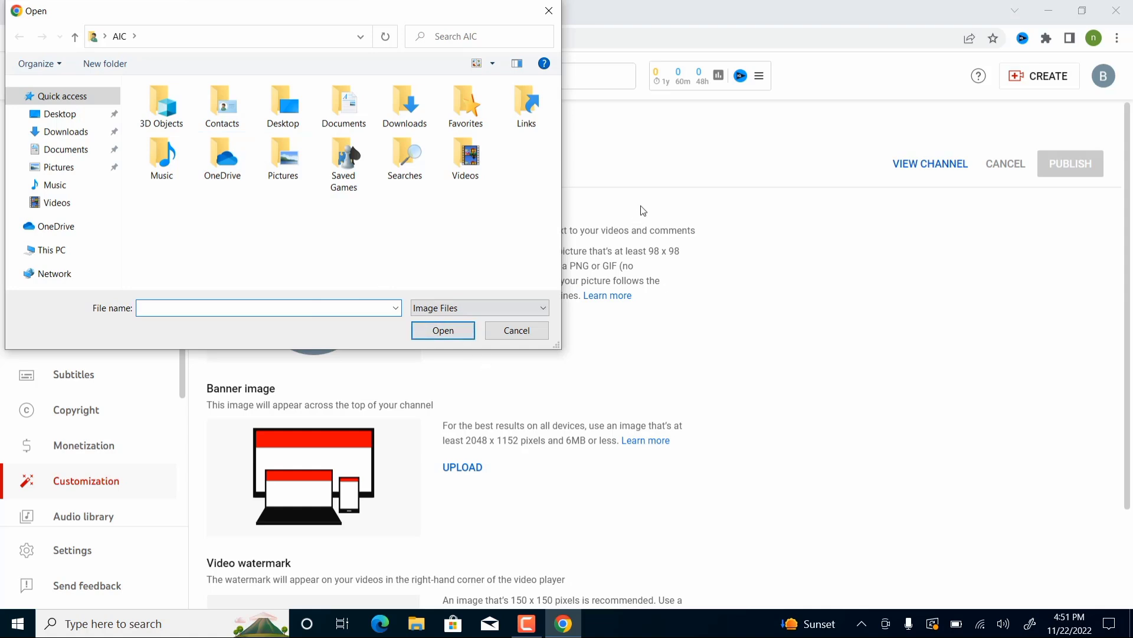
{"action": "left_click", "coordinate": [522, 332]}
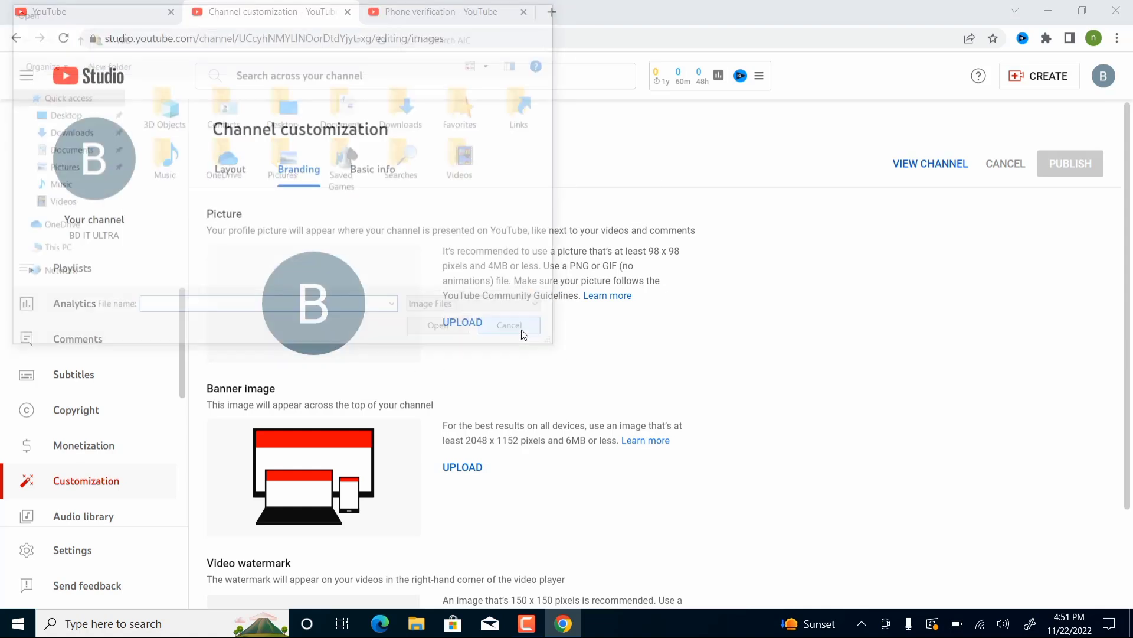
{"action": "scroll", "coordinate": [475, 408], "scroll_direction": "down", "scroll_amount": 1}
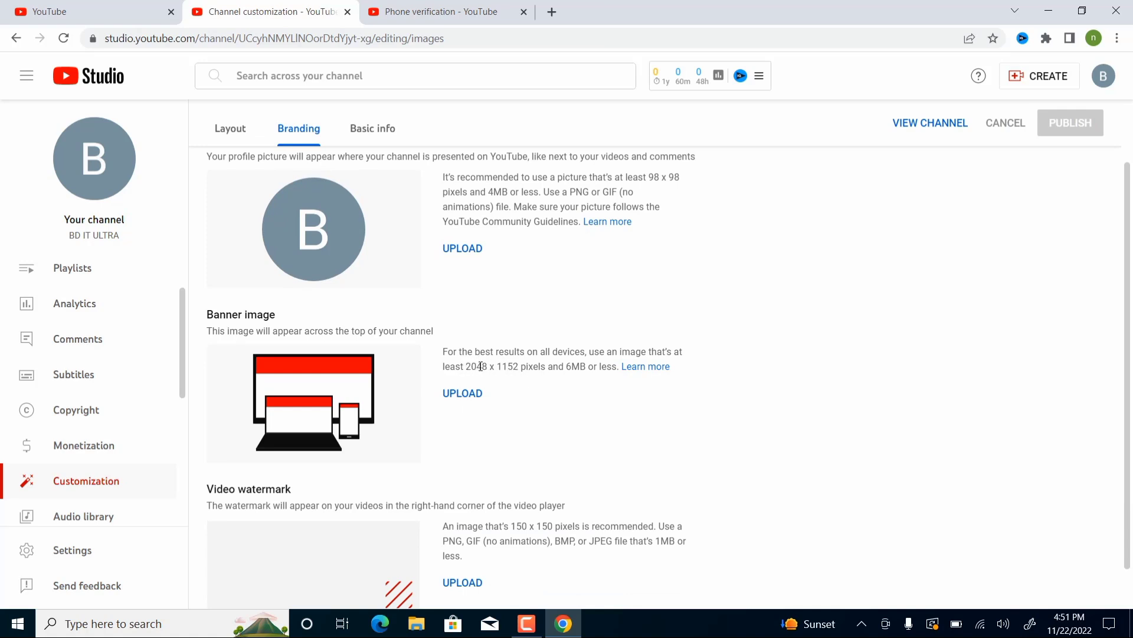
{"action": "scroll", "coordinate": [529, 363], "scroll_direction": "up", "scroll_amount": 1}
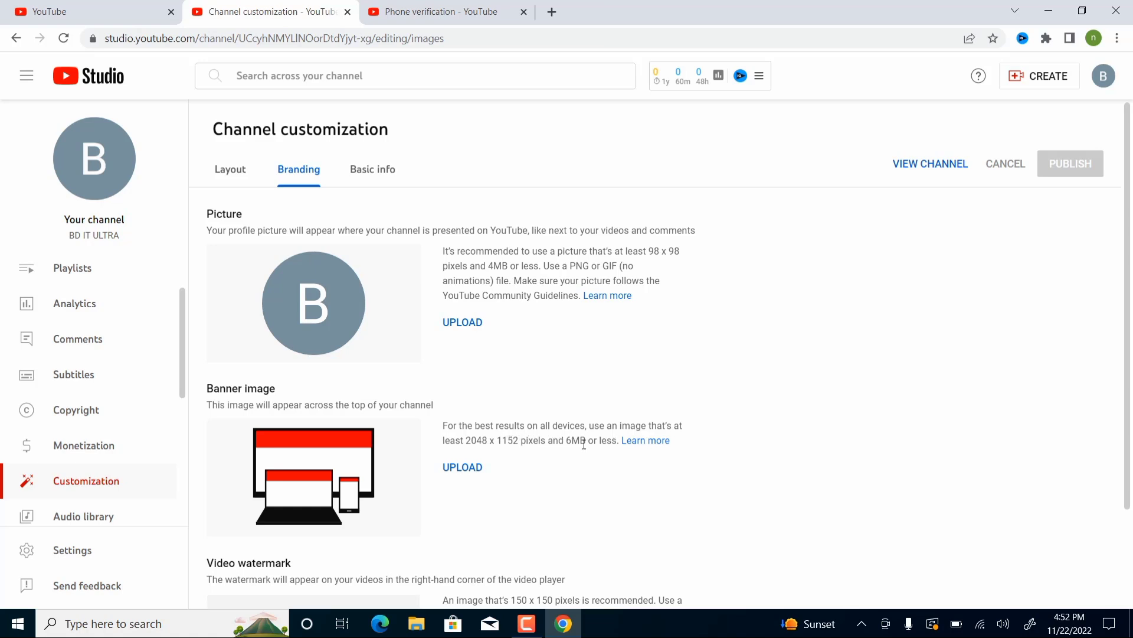
{"action": "scroll", "coordinate": [403, 430], "scroll_direction": "down", "scroll_amount": 1}
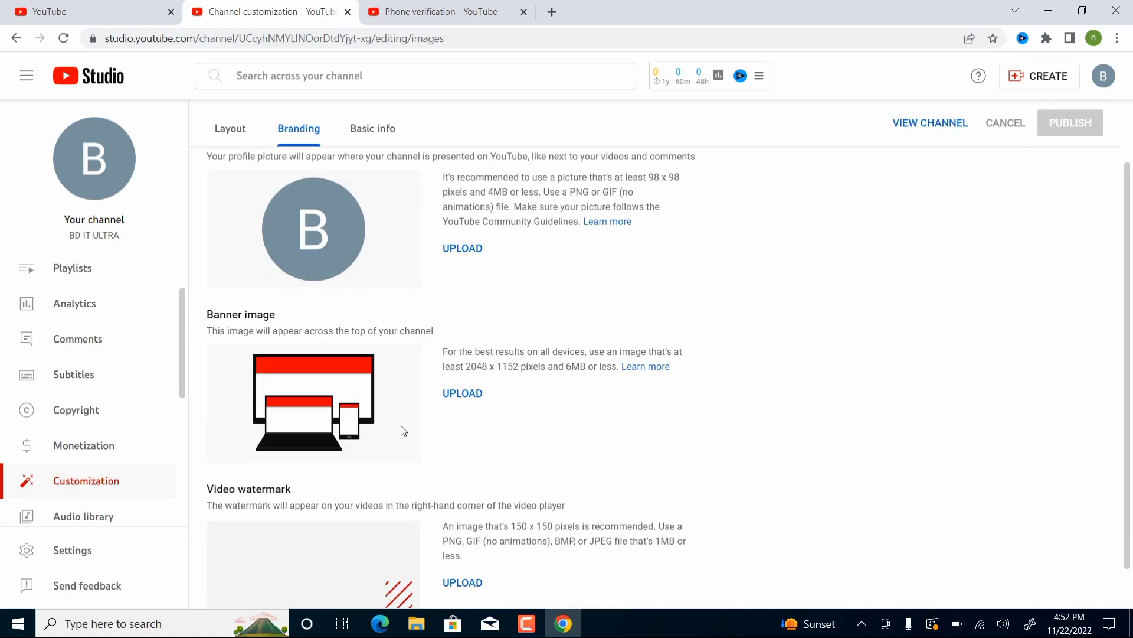
{"action": "scroll", "coordinate": [432, 447], "scroll_direction": "up", "scroll_amount": 1}
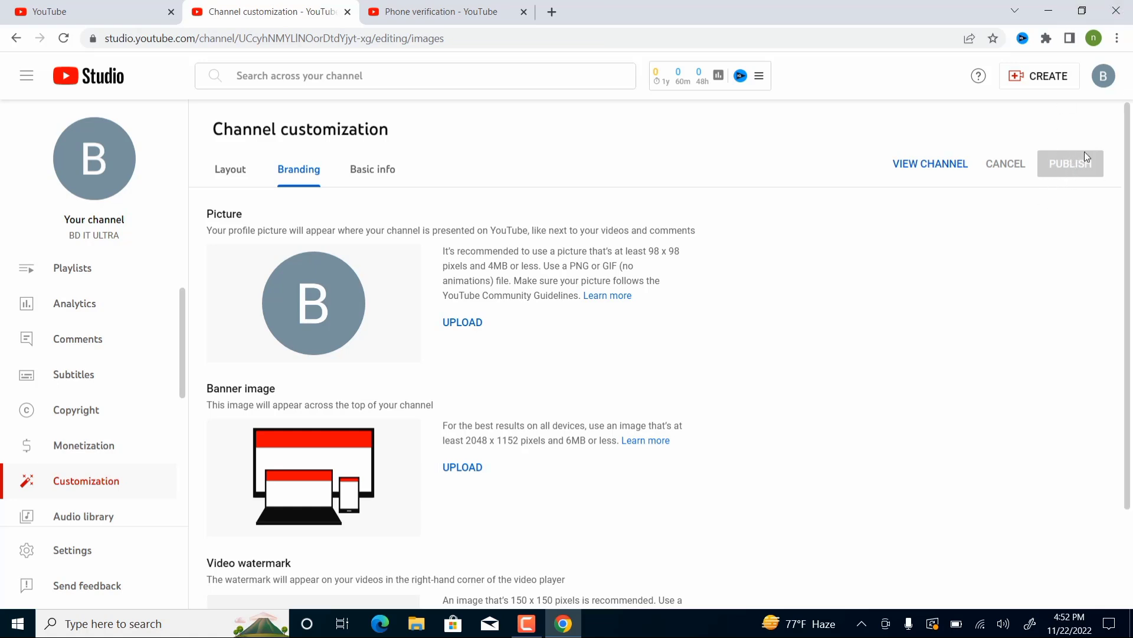
- Enter "welcome my bd it ultra channel please subscribe my channel" as the channel description in the basic info
{"action": "left_click", "coordinate": [370, 173]}
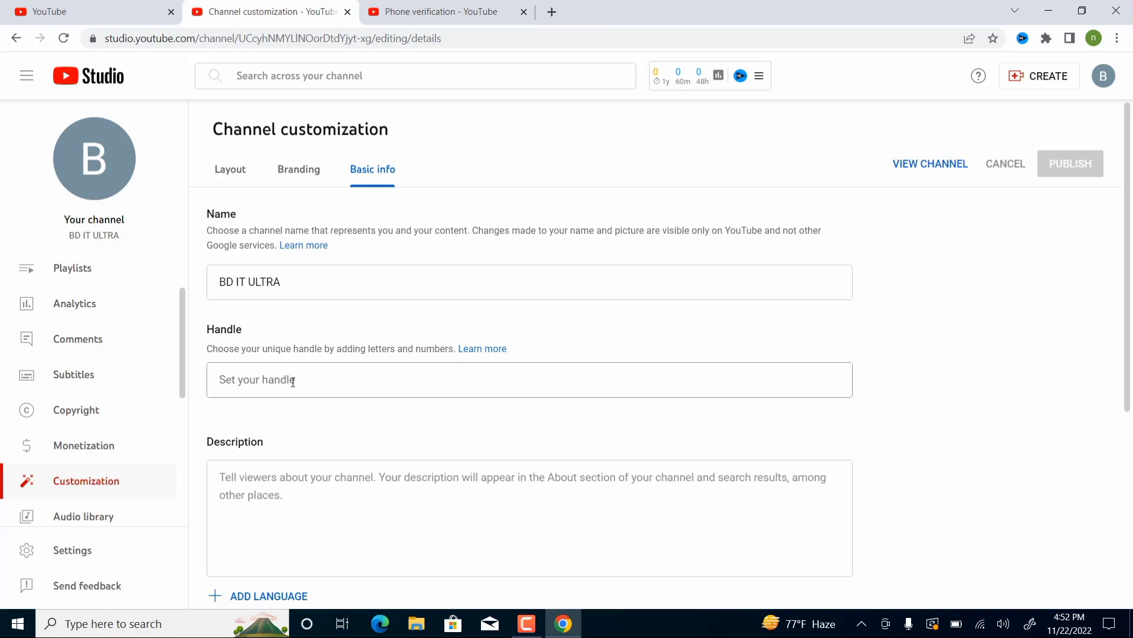
{"action": "scroll", "coordinate": [295, 386], "scroll_direction": "down", "scroll_amount": 1}
{"action": "scroll", "coordinate": [273, 255], "scroll_direction": "up", "scroll_amount": 1}
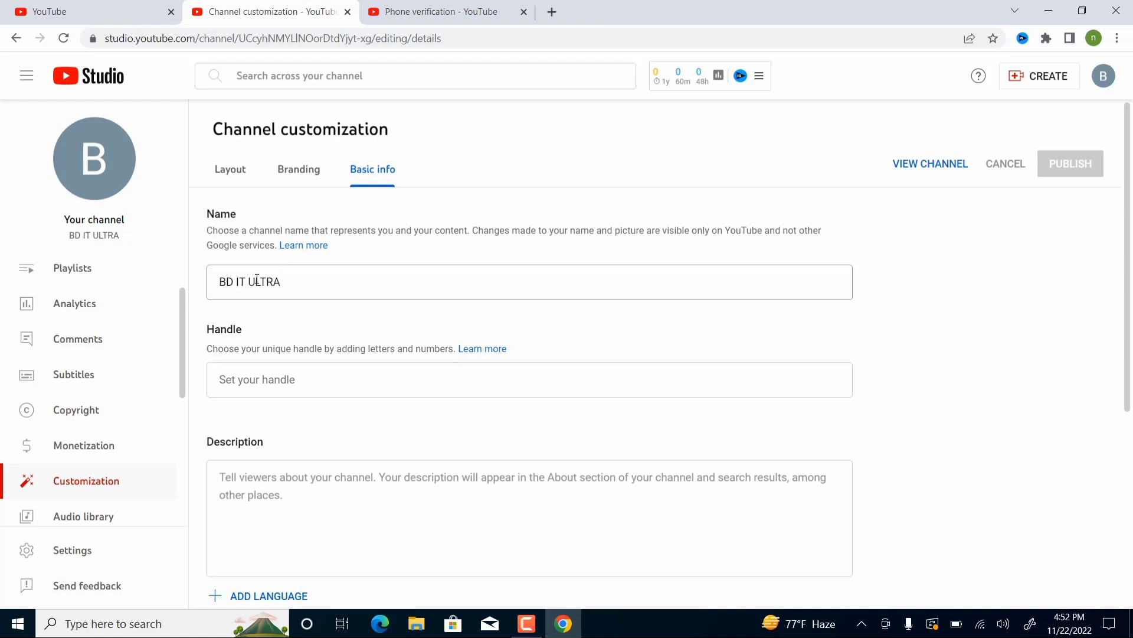
{"action": "scroll", "coordinate": [333, 404], "scroll_direction": "down", "scroll_amount": 1}
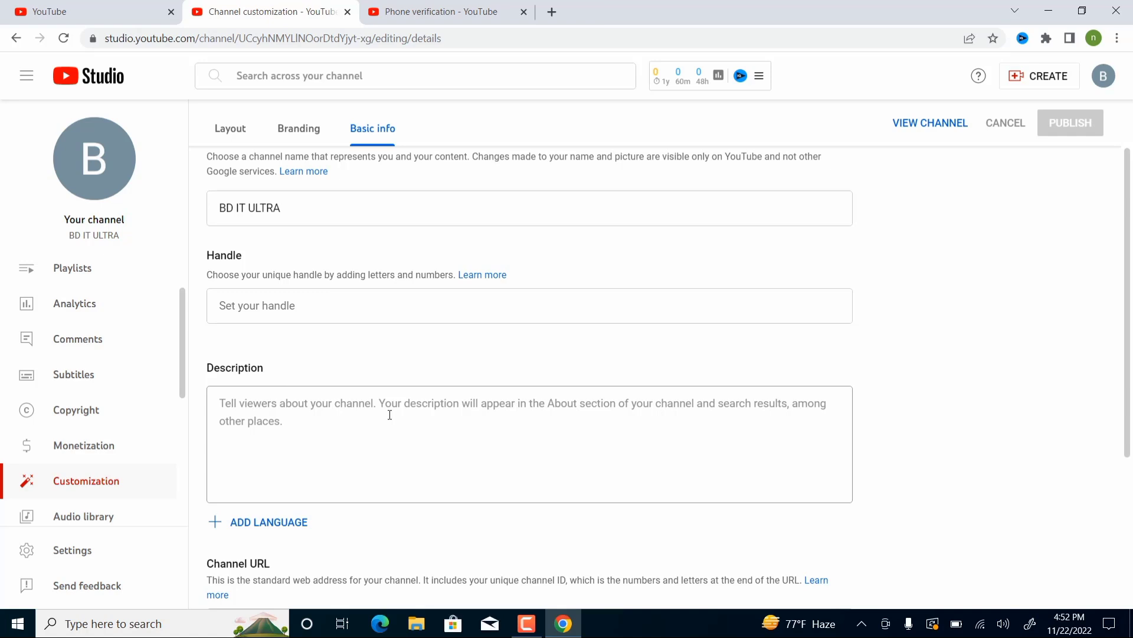
{"action": "left_click", "coordinate": [254, 416]}
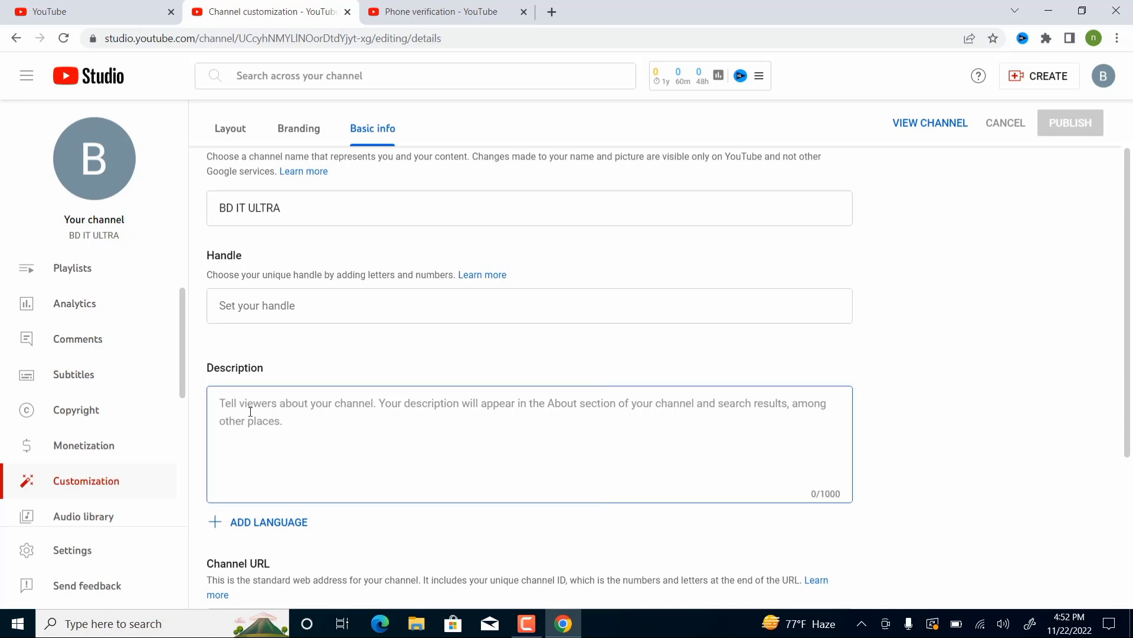
{"action": "type", "text": "welcome my bd"}
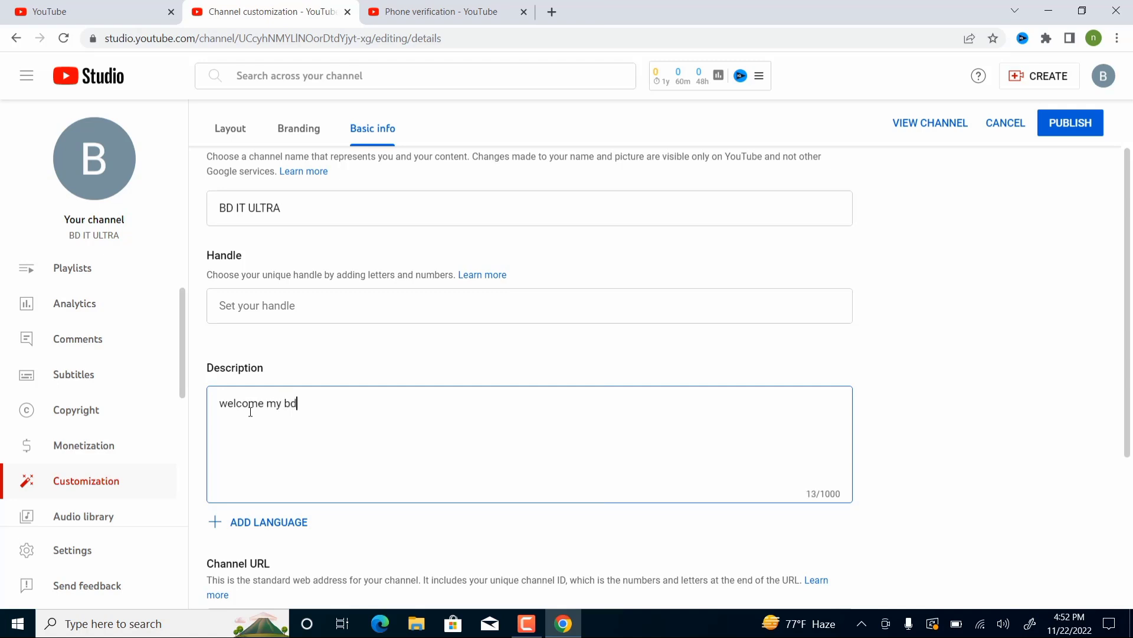
{"action": "type", "text": " it ultra channel pleas"}
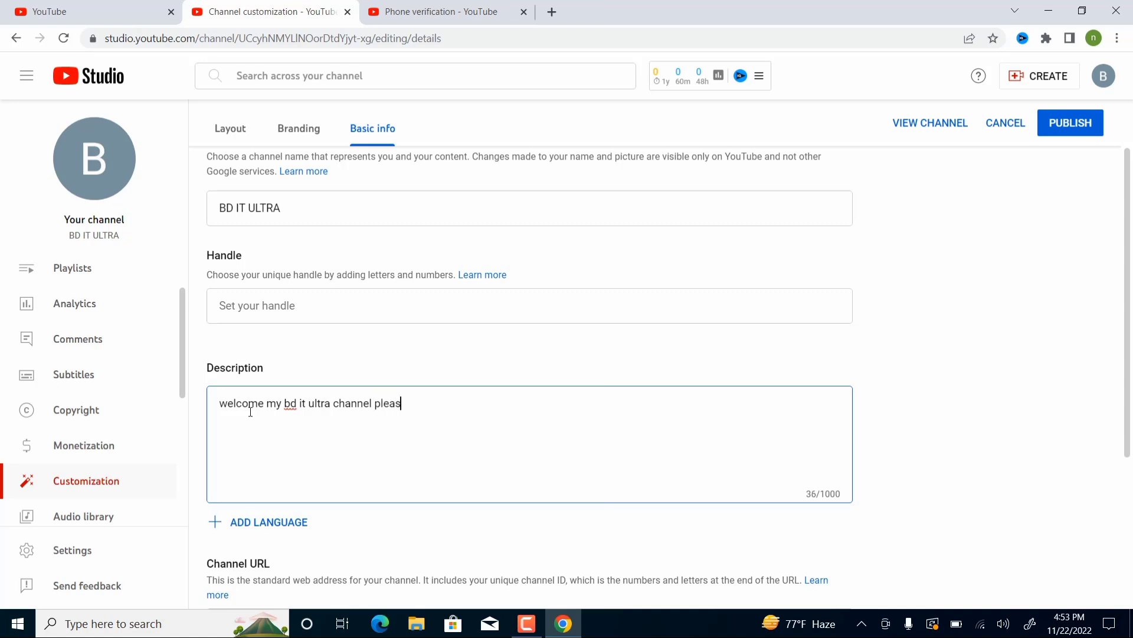
{"action": "type", "text": "e subscribe my channel"}
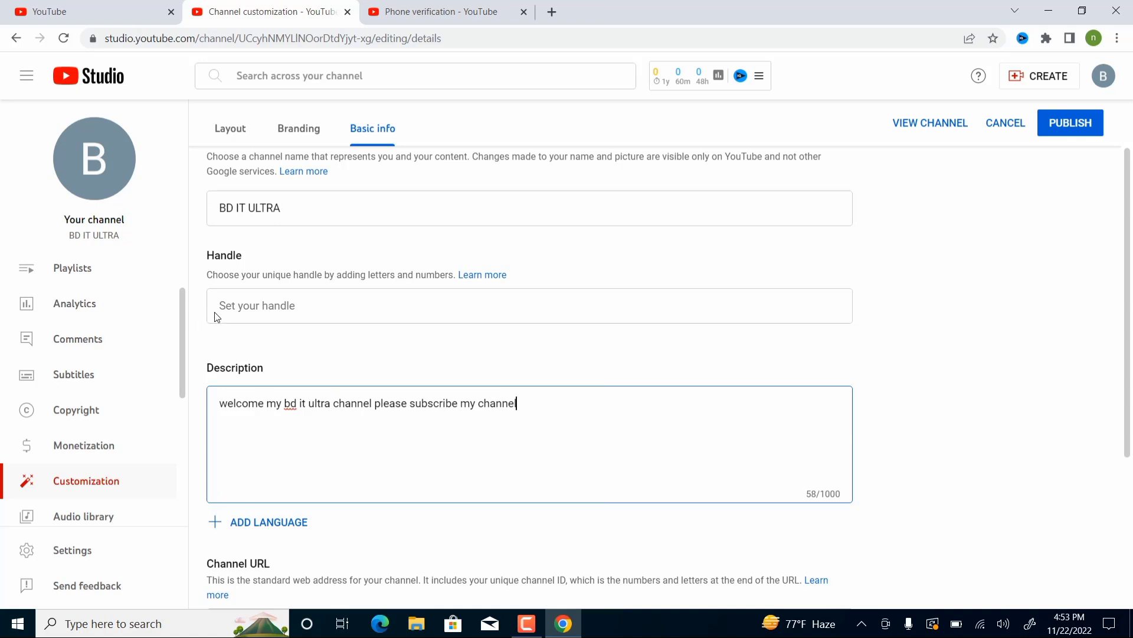
- Start a new channel link entry titled "facebook", leaving its URL empty
{"action": "scroll", "coordinate": [438, 466], "scroll_direction": "down", "scroll_amount": 1}
{"action": "scroll", "coordinate": [437, 466], "scroll_direction": "down", "scroll_amount": 3}
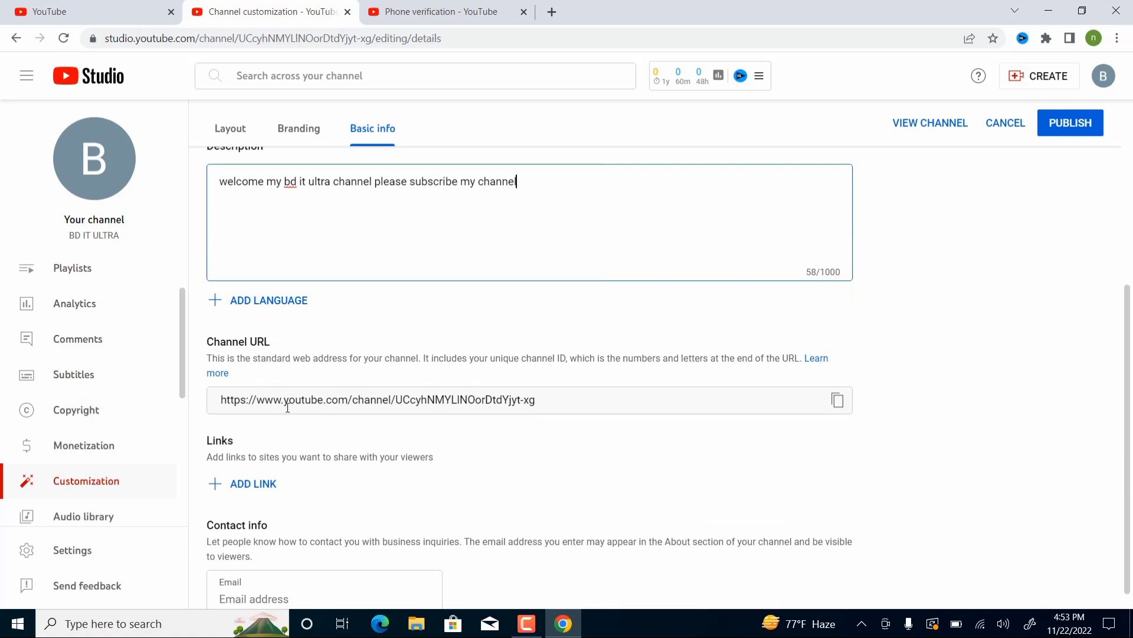
{"action": "scroll", "coordinate": [260, 408], "scroll_direction": "down", "scroll_amount": 1}
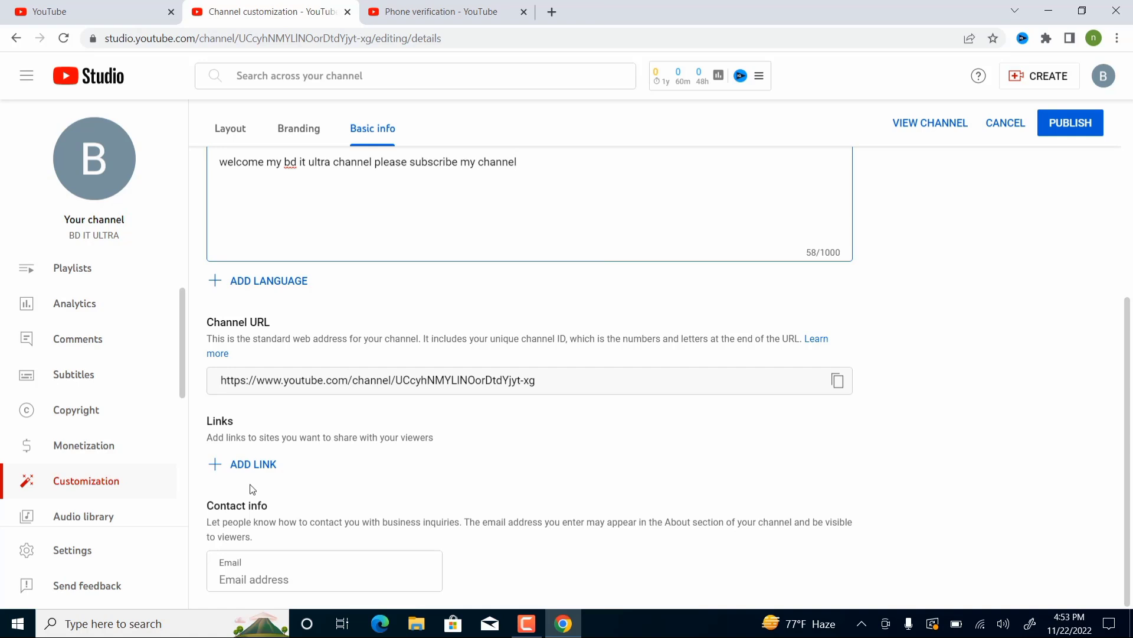
{"action": "scroll", "coordinate": [222, 460], "scroll_direction": "up", "scroll_amount": 1}
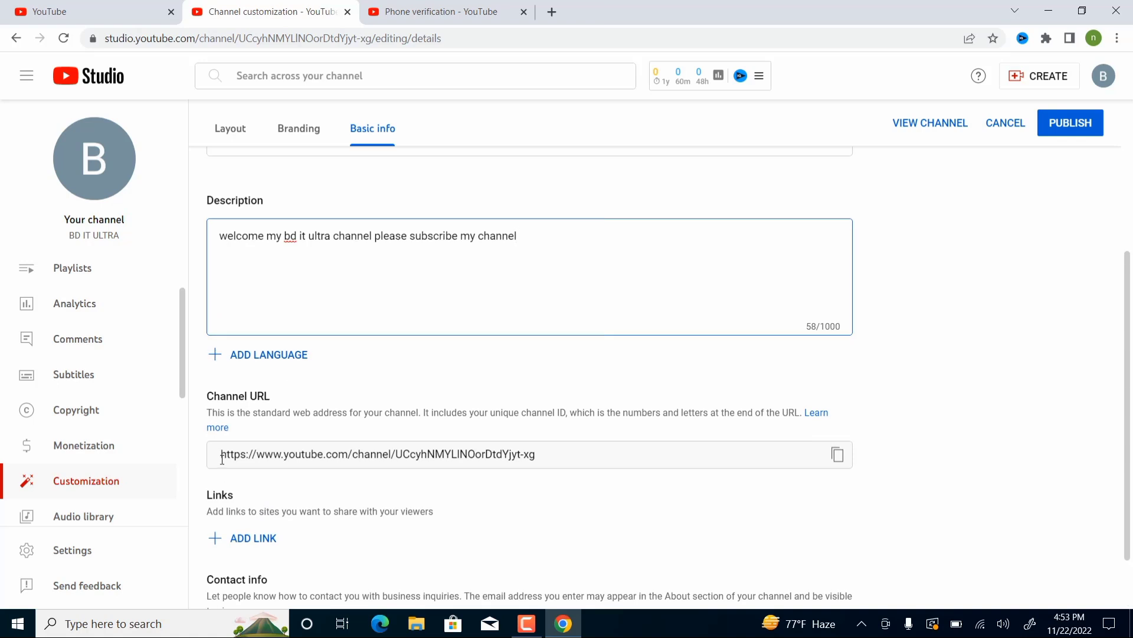
{"action": "scroll", "coordinate": [255, 553], "scroll_direction": "down", "scroll_amount": 1}
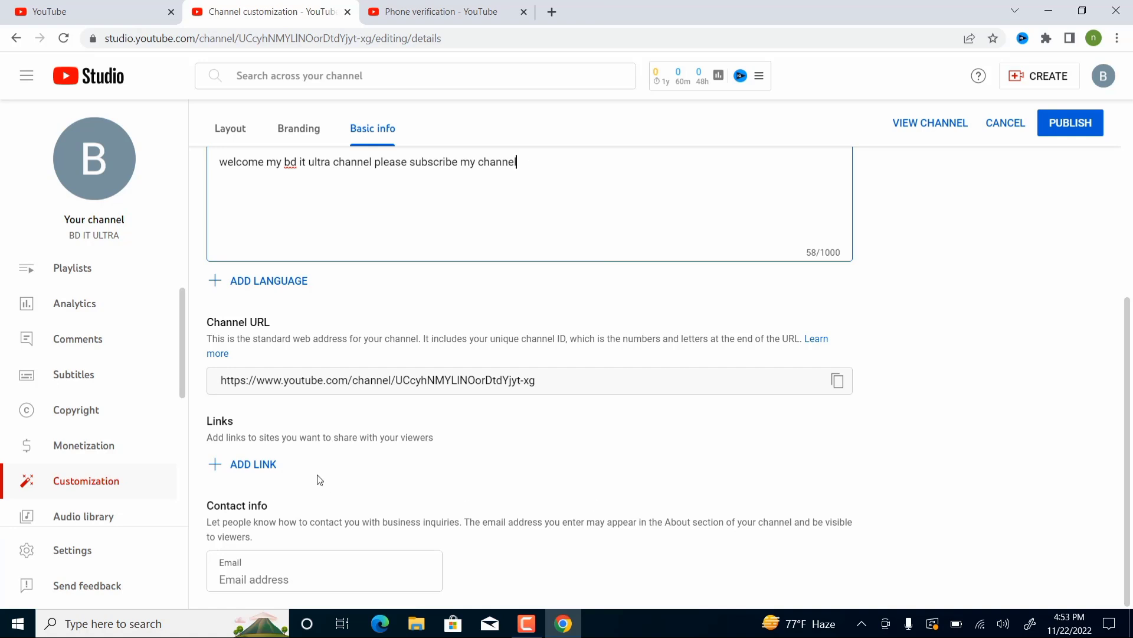
{"action": "left_click", "coordinate": [254, 463]}
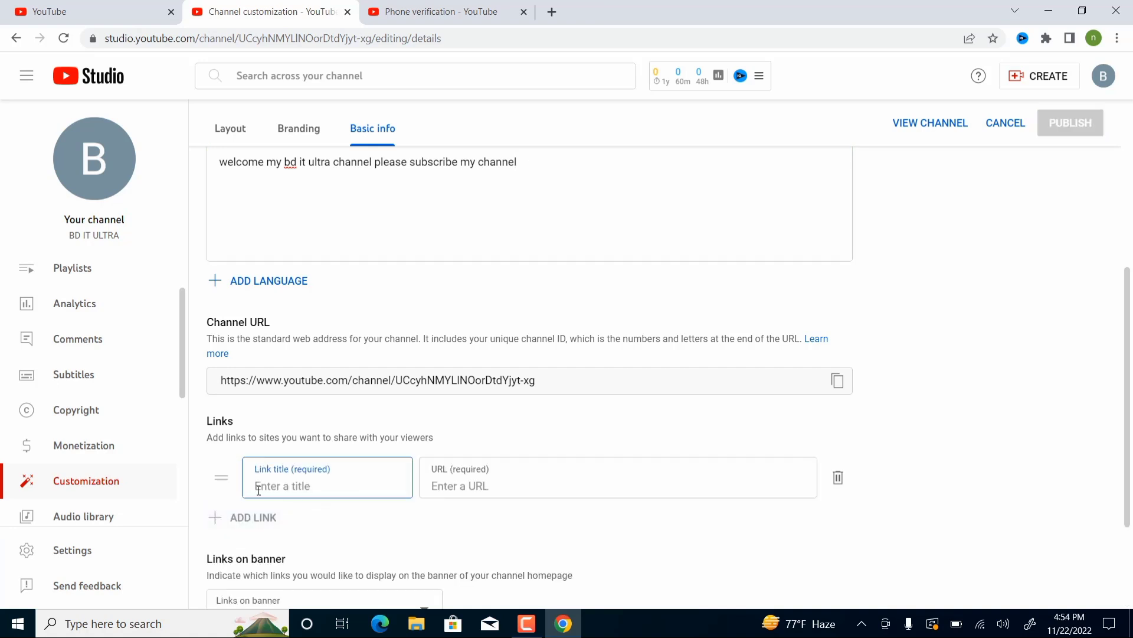
{"action": "type", "text": "facebook"}
{"action": "left_click", "coordinate": [467, 487]}
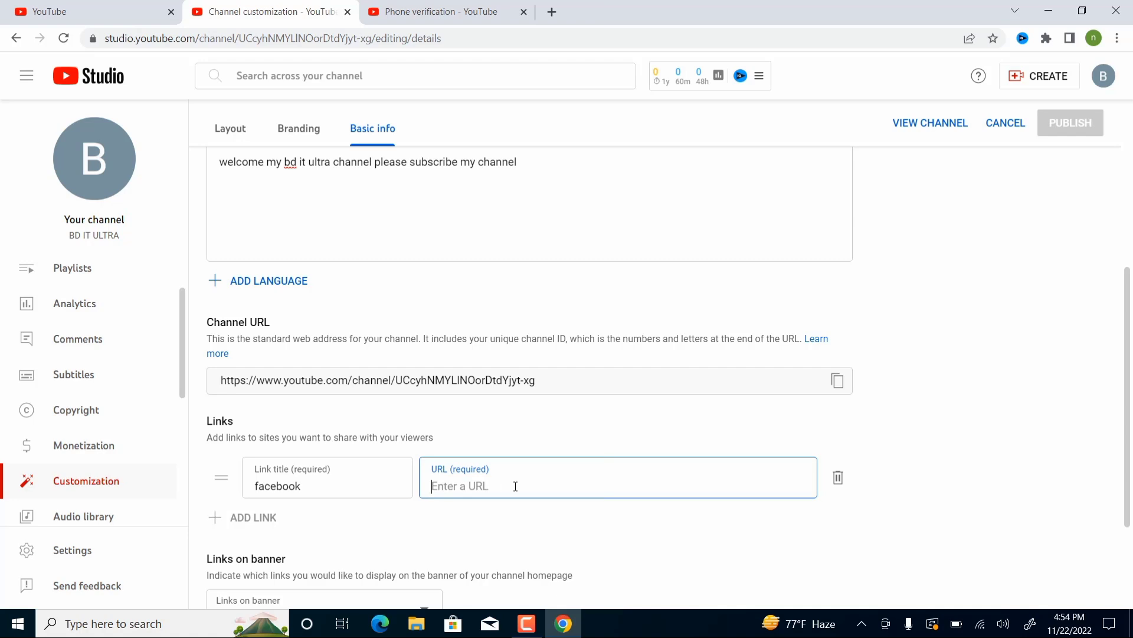
- Remove the incomplete "facebook" link entry from the channel links
{"action": "scroll", "coordinate": [442, 516], "scroll_direction": "down", "scroll_amount": 3}
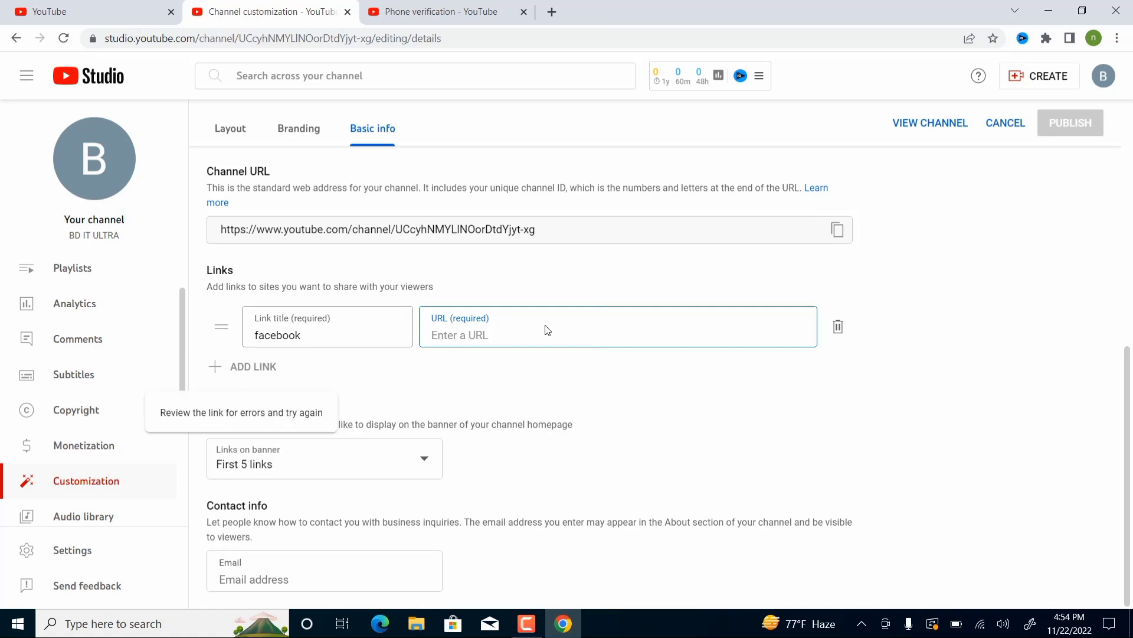
{"action": "scroll", "coordinate": [577, 383], "scroll_direction": "up", "scroll_amount": 5}
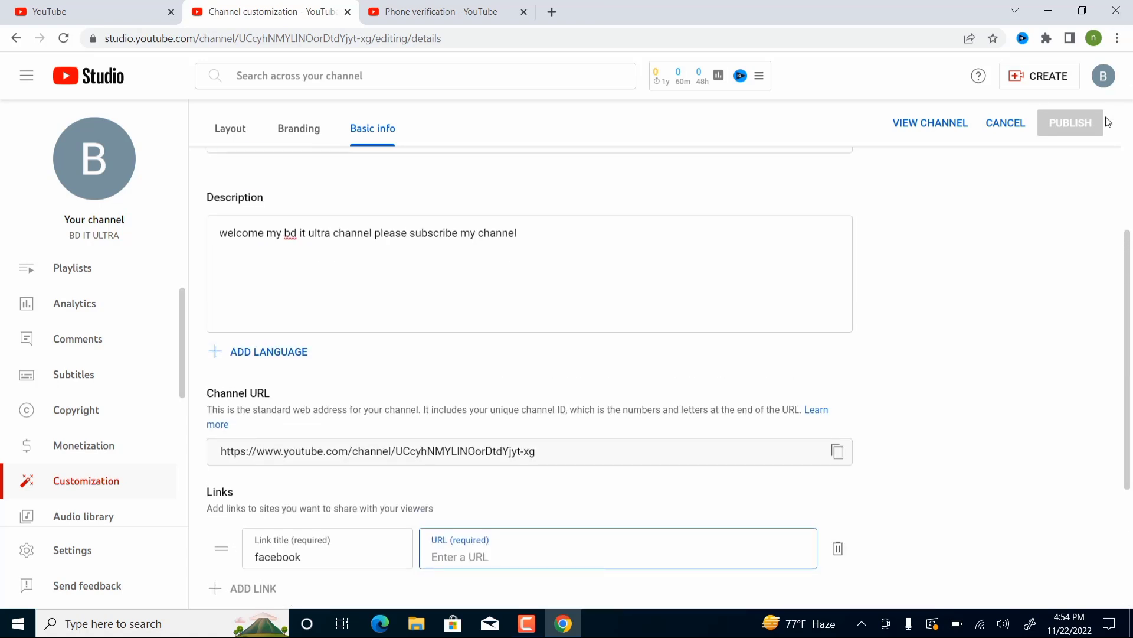
{"action": "scroll", "coordinate": [773, 351], "scroll_direction": "down", "scroll_amount": 4}
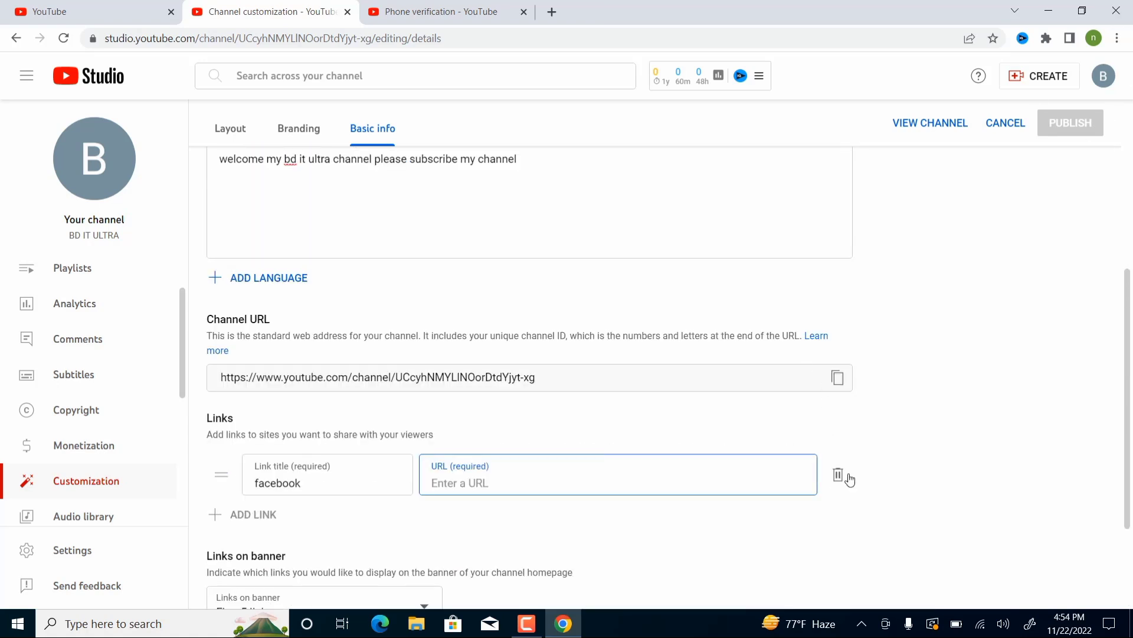
{"action": "left_click", "coordinate": [841, 482]}
- Publish the basic info changes with the new channel description
{"action": "scroll", "coordinate": [1042, 160], "scroll_direction": "up", "scroll_amount": 3}
{"action": "left_click", "coordinate": [1068, 128]}
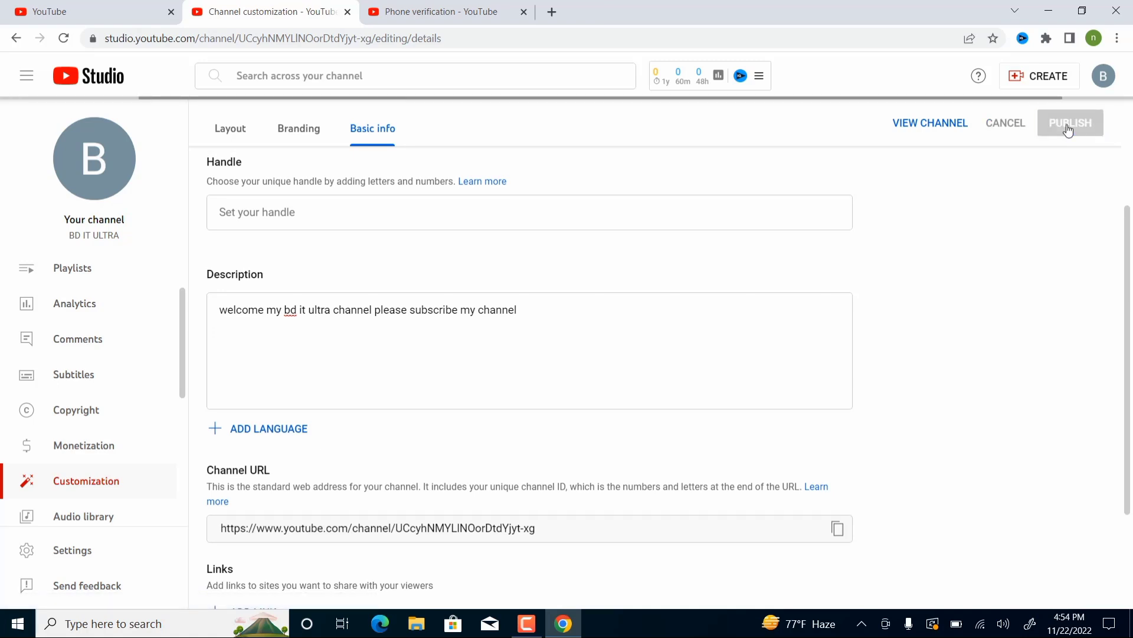